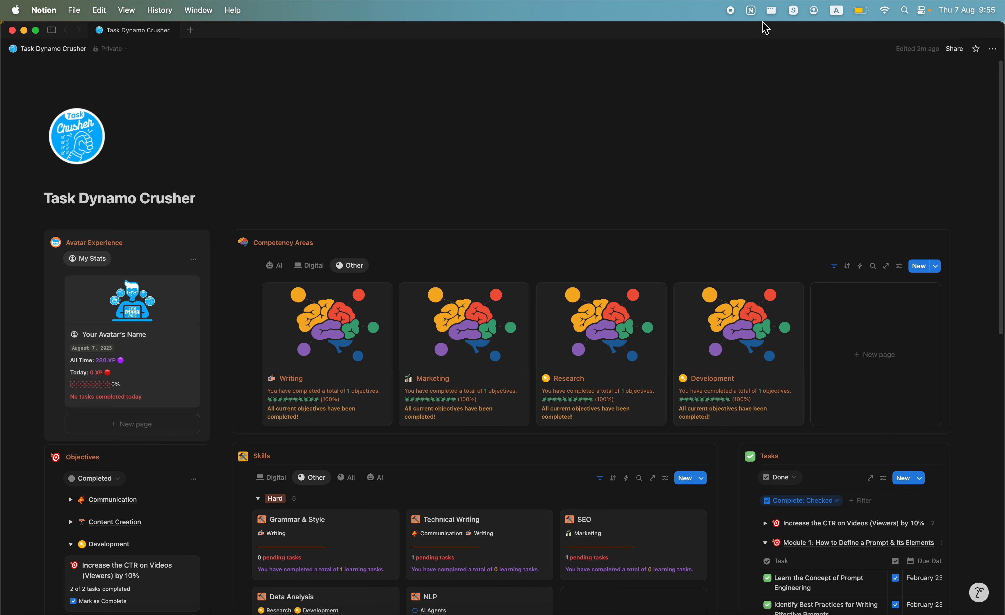
{"action": "left_click", "coordinate": [770, 11]}
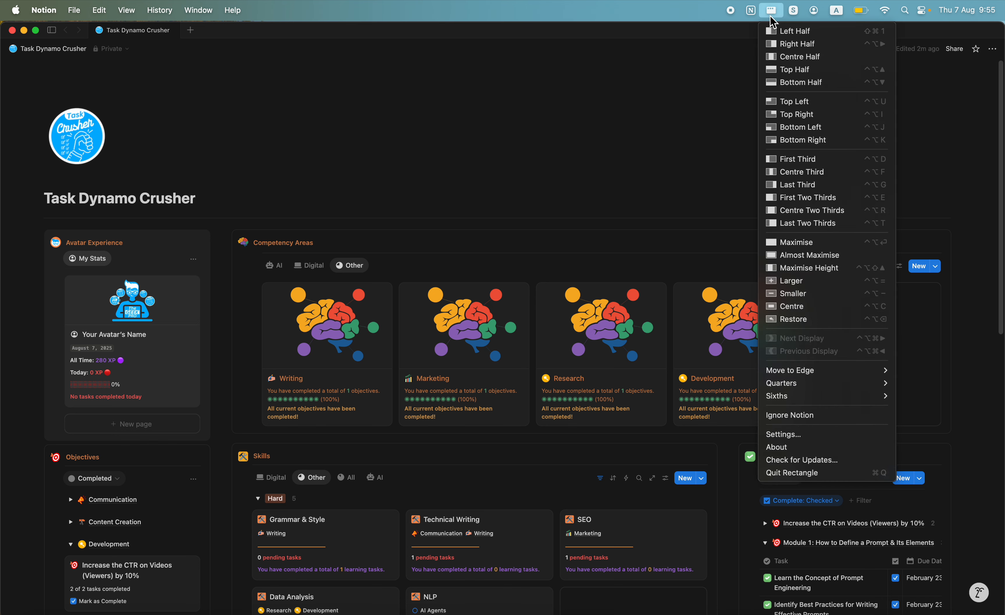
{"action": "left_click", "coordinate": [772, 19]}
{"action": "left_click", "coordinate": [790, 19]}
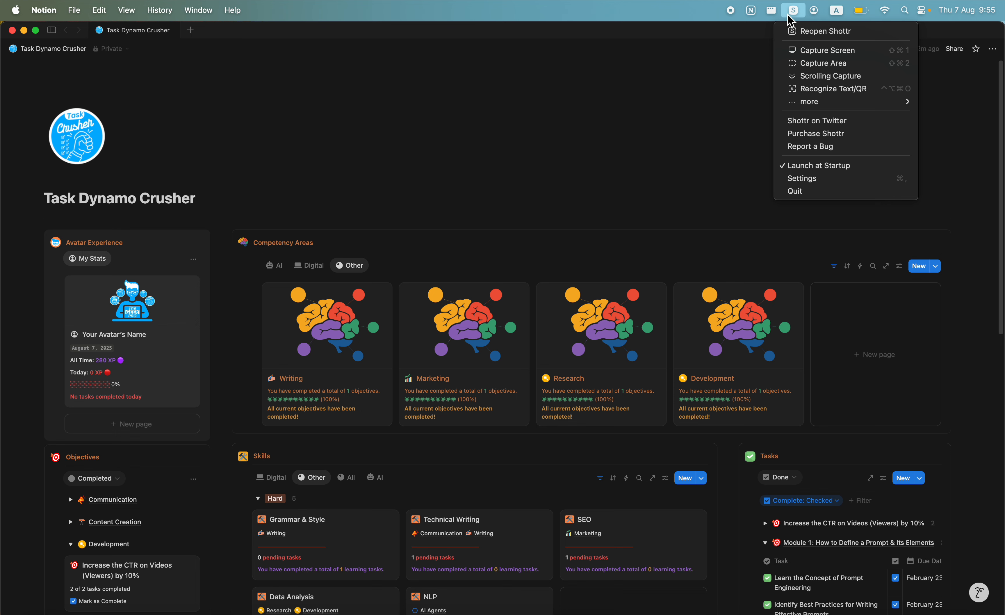
{"action": "left_click", "coordinate": [789, 19]}
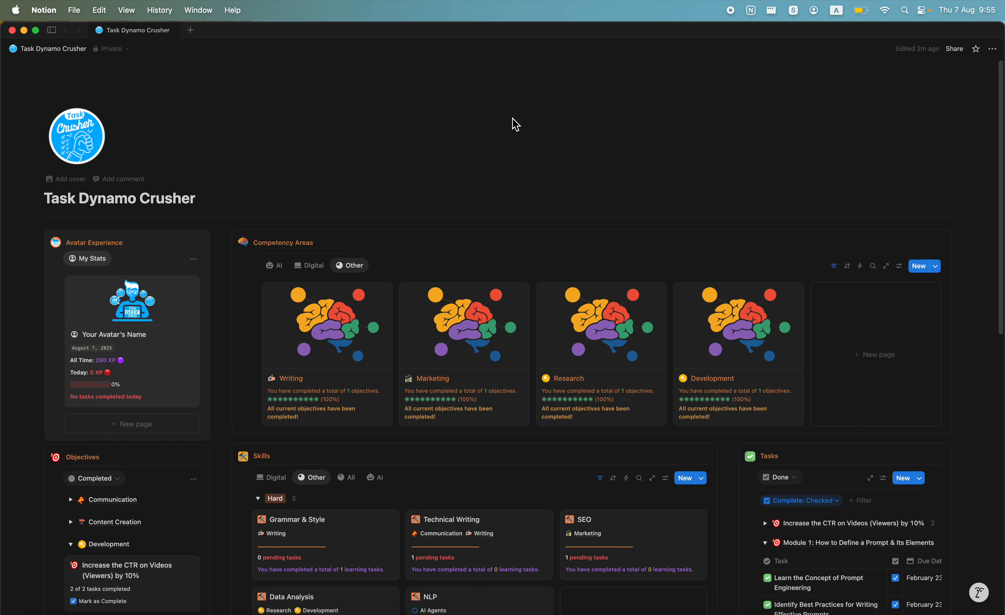
- Lock the Task Dynamo Crusher page against editing
{"action": "left_click", "coordinate": [990, 53]}
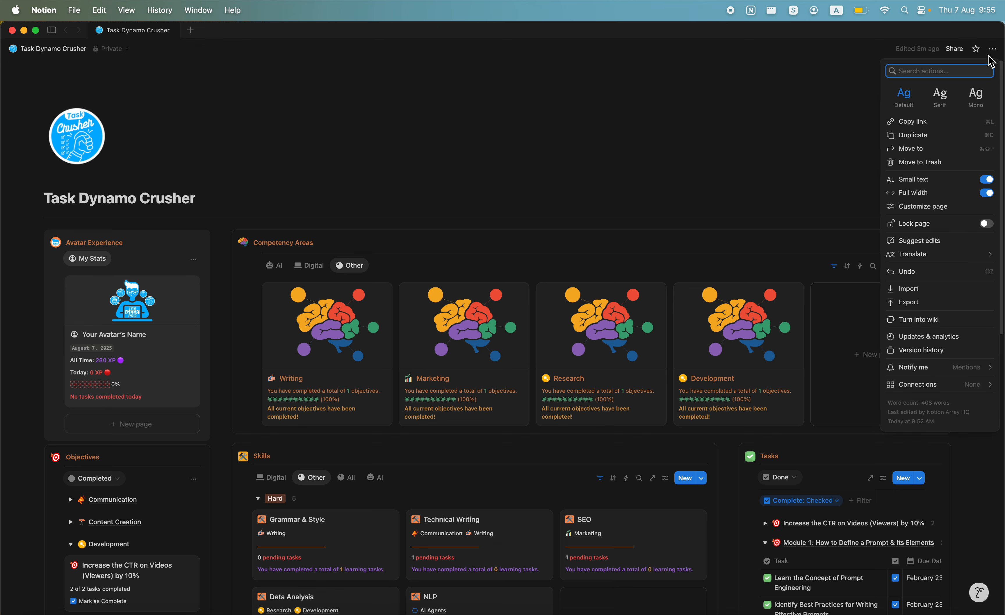
{"action": "left_click", "coordinate": [991, 224]}
{"action": "mouse_move", "coordinate": [994, 233]}
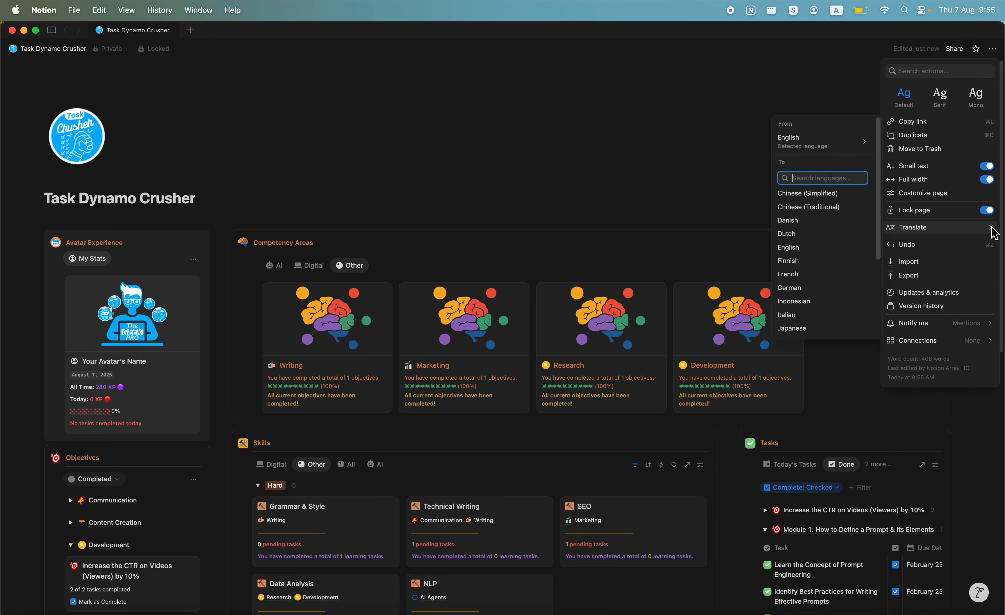
{"action": "left_click", "coordinate": [957, 421]}
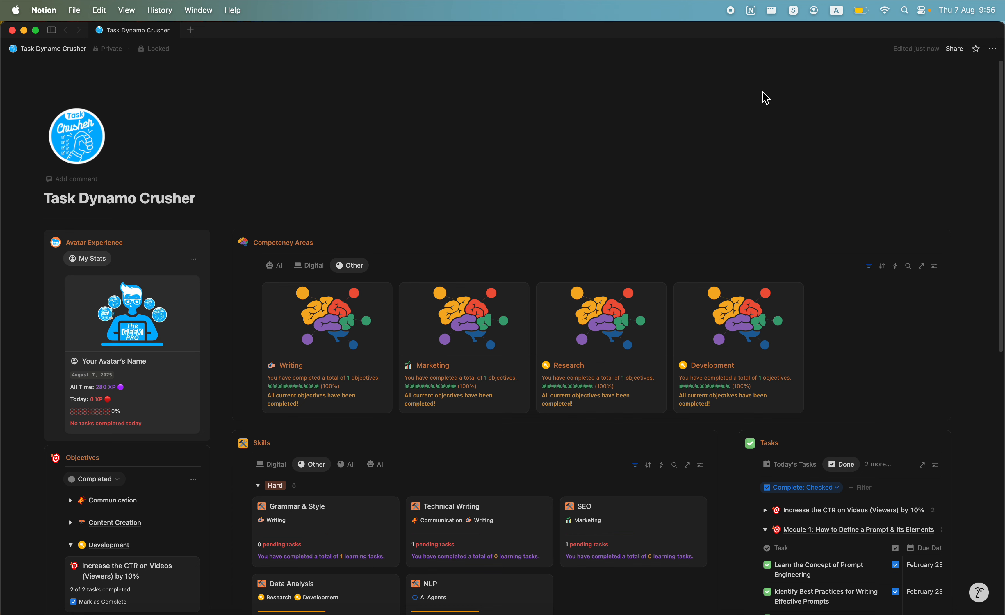
- Resize the Notion window with Rectangle to the Last Three Quarters of the screen
{"action": "left_click", "coordinate": [770, 11]}
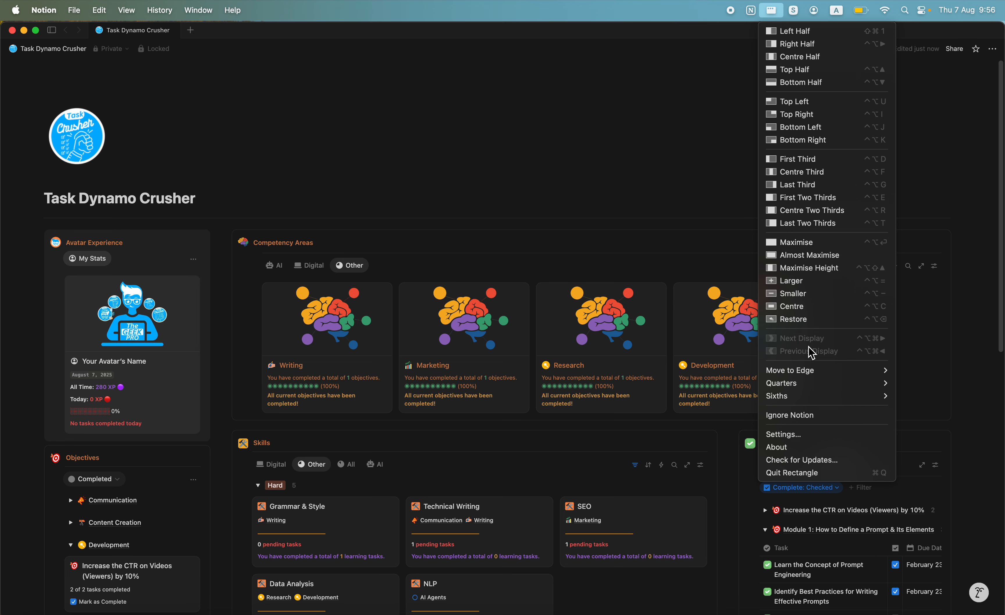
{"action": "mouse_move", "coordinate": [811, 390]}
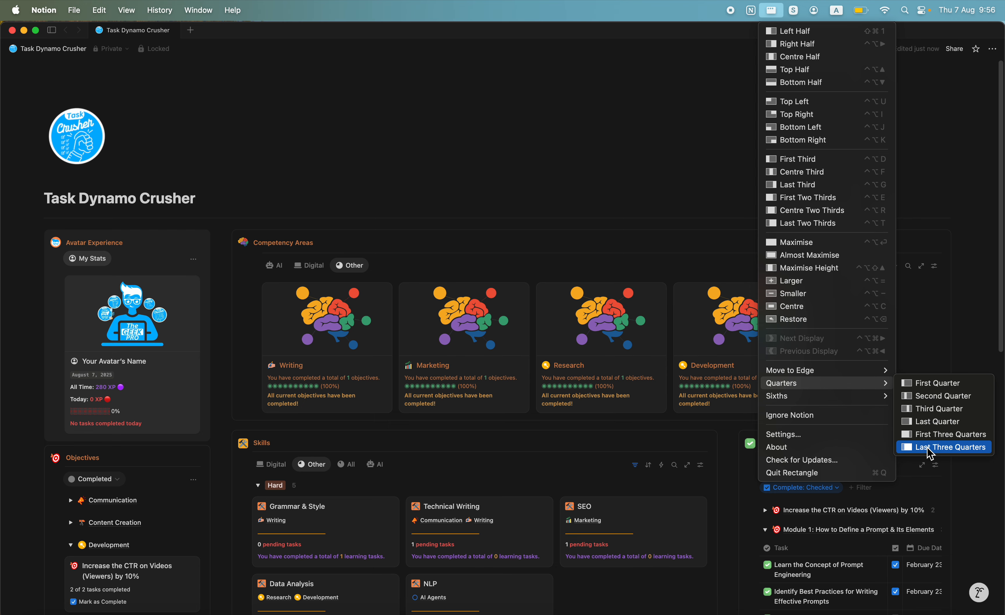
{"action": "left_click", "coordinate": [928, 447]}
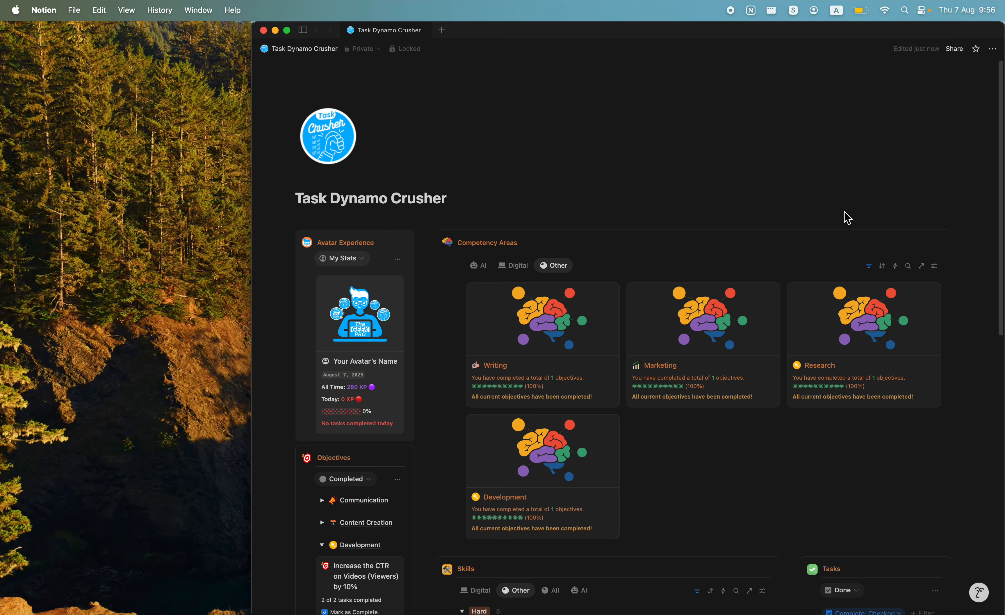
{"action": "left_click", "coordinate": [934, 266]}
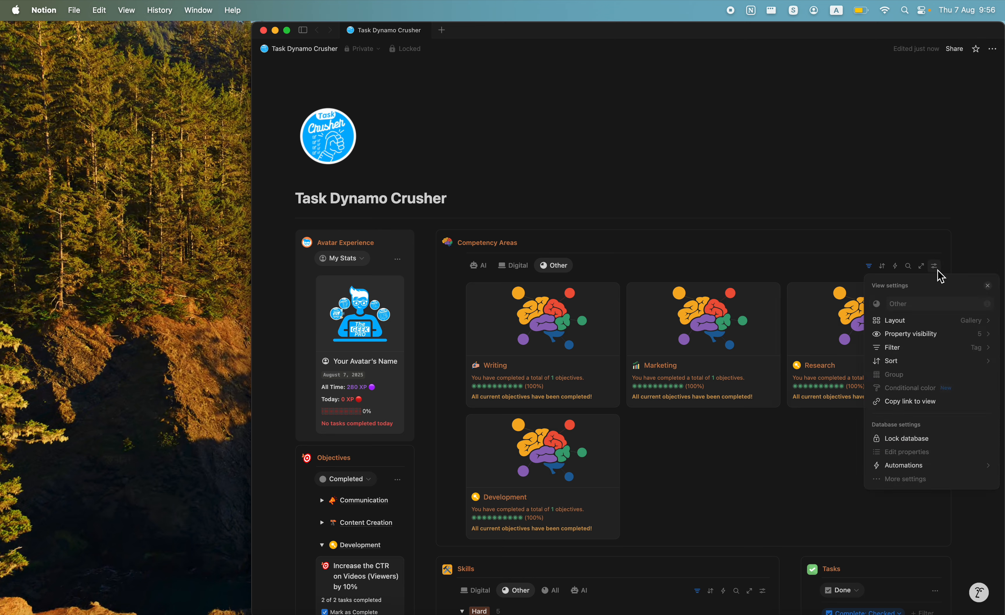
{"action": "left_click", "coordinate": [918, 321]}
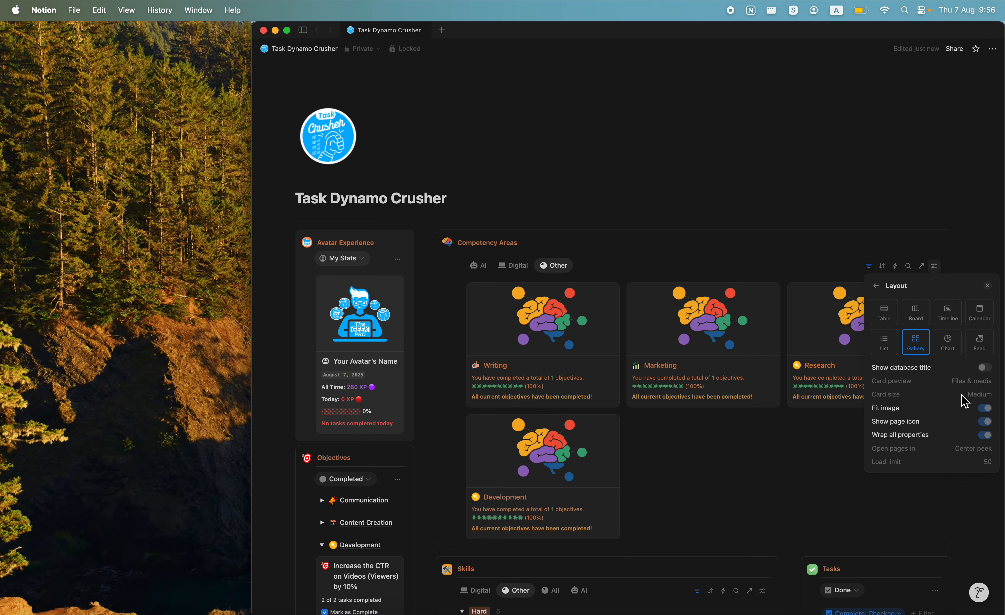
{"action": "left_click", "coordinate": [964, 129]}
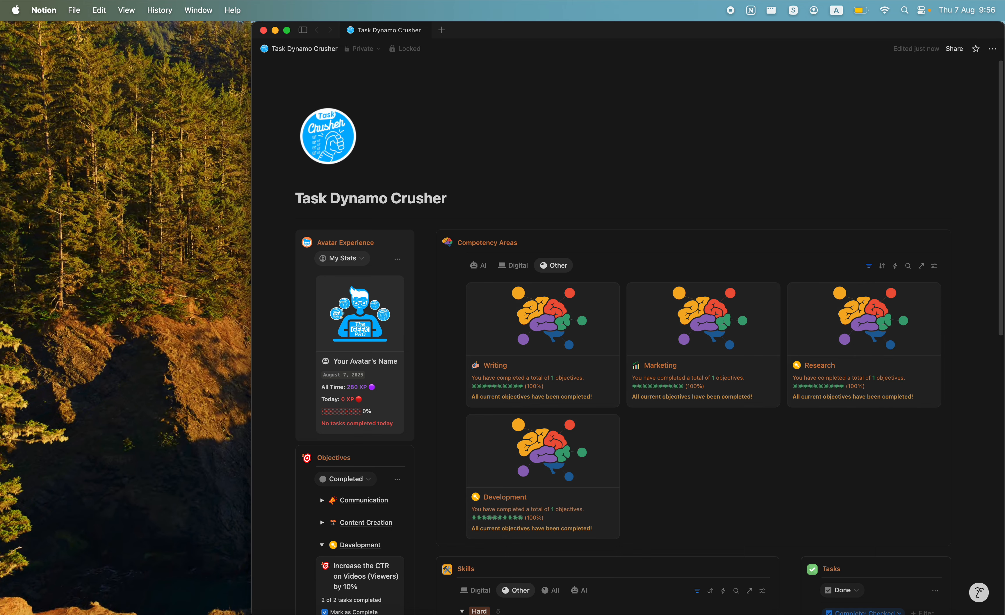
- Unlock the Task Dynamo Crusher page so its database views can be edited
{"action": "left_click", "coordinate": [991, 50]}
{"action": "left_click", "coordinate": [986, 210]}
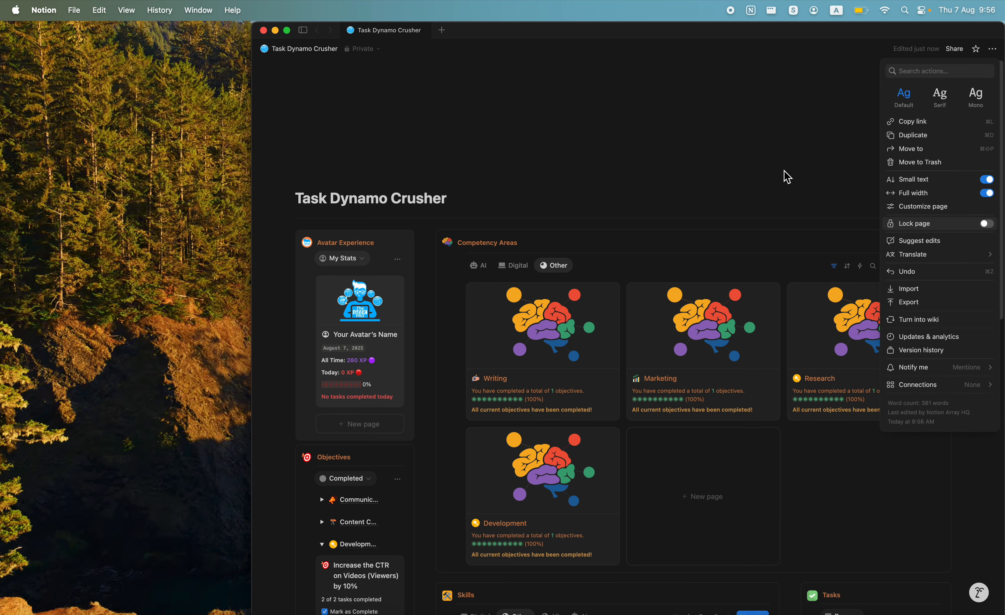
{"action": "left_click", "coordinate": [786, 176]}
- Set the card size of the Other gallery view in Competency Areas to Small
{"action": "left_click", "coordinate": [900, 266]}
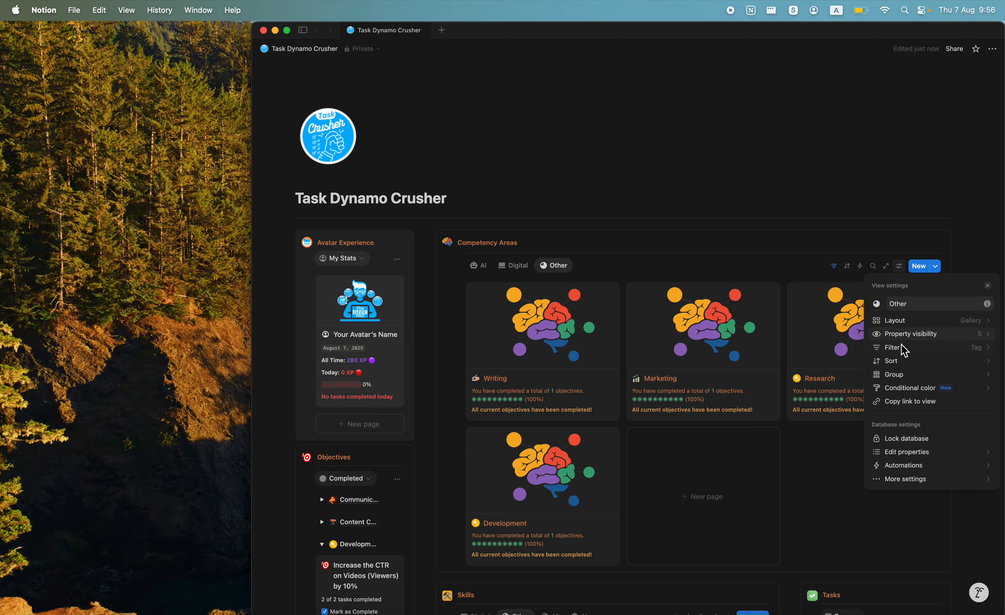
{"action": "left_click", "coordinate": [907, 321]}
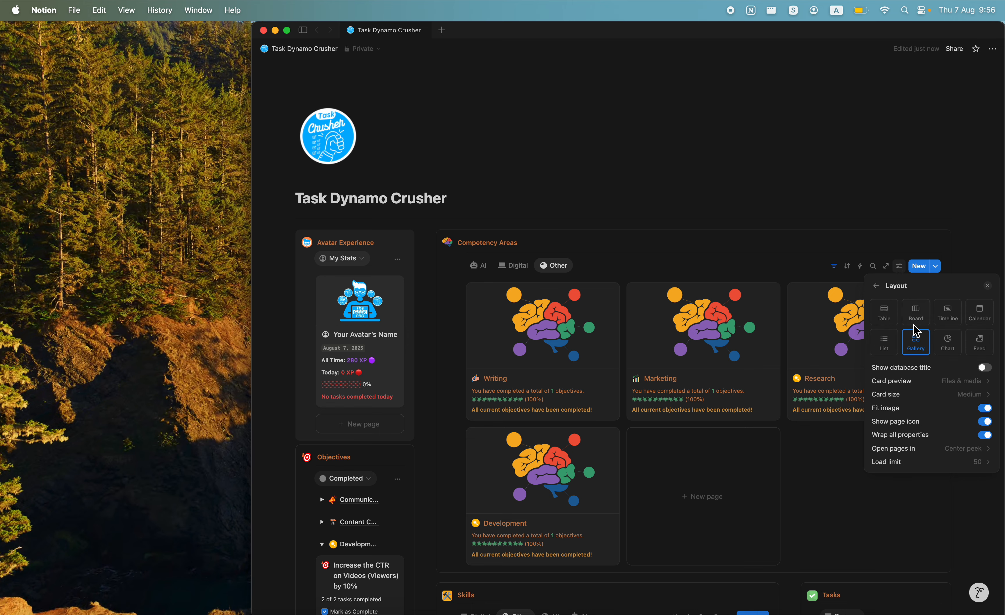
{"action": "left_click", "coordinate": [972, 395]}
{"action": "left_click", "coordinate": [929, 410]}
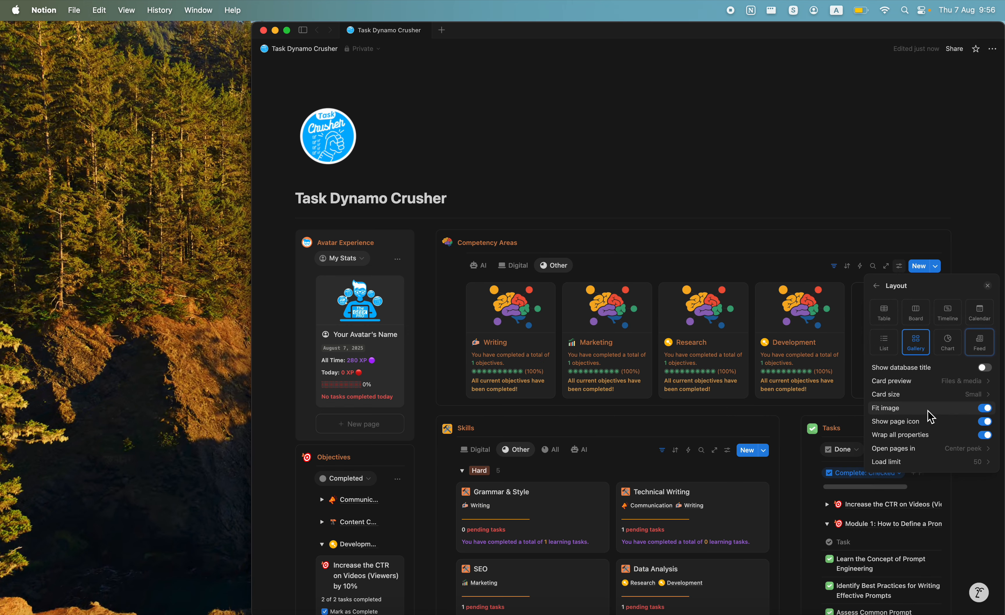
{"action": "left_click", "coordinate": [903, 143]}
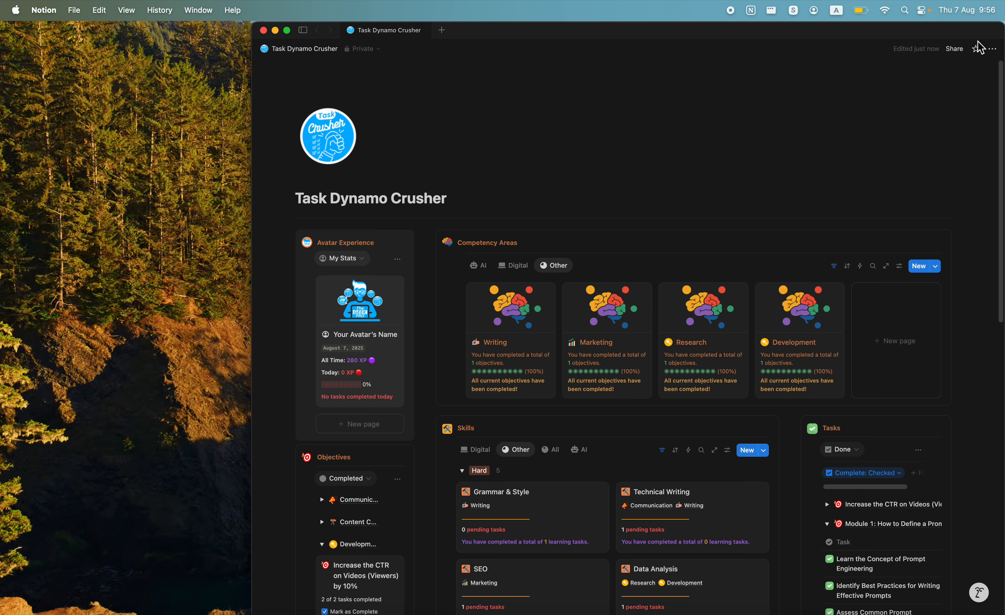
- Lock the page again with the small-card Competency Areas gallery in place
{"action": "left_click", "coordinate": [992, 48]}
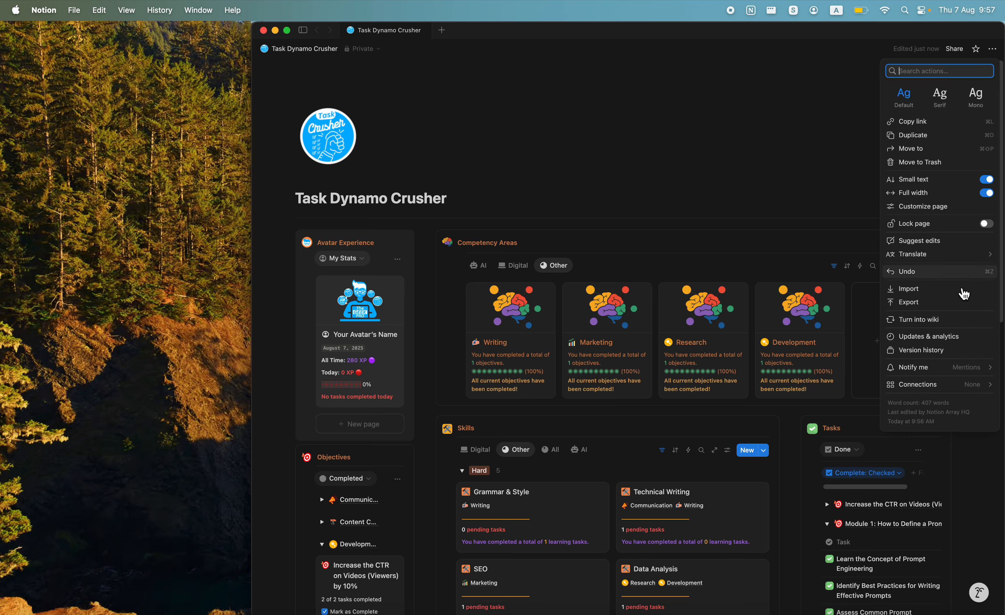
{"action": "left_click", "coordinate": [990, 225]}
{"action": "mouse_move", "coordinate": [990, 225]}
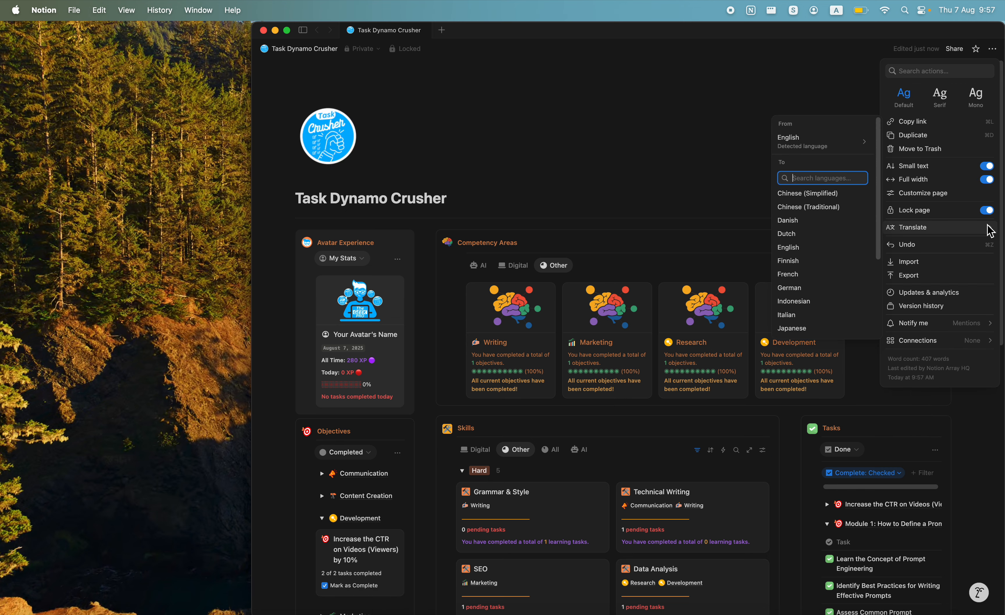
{"action": "left_click", "coordinate": [753, 155]}
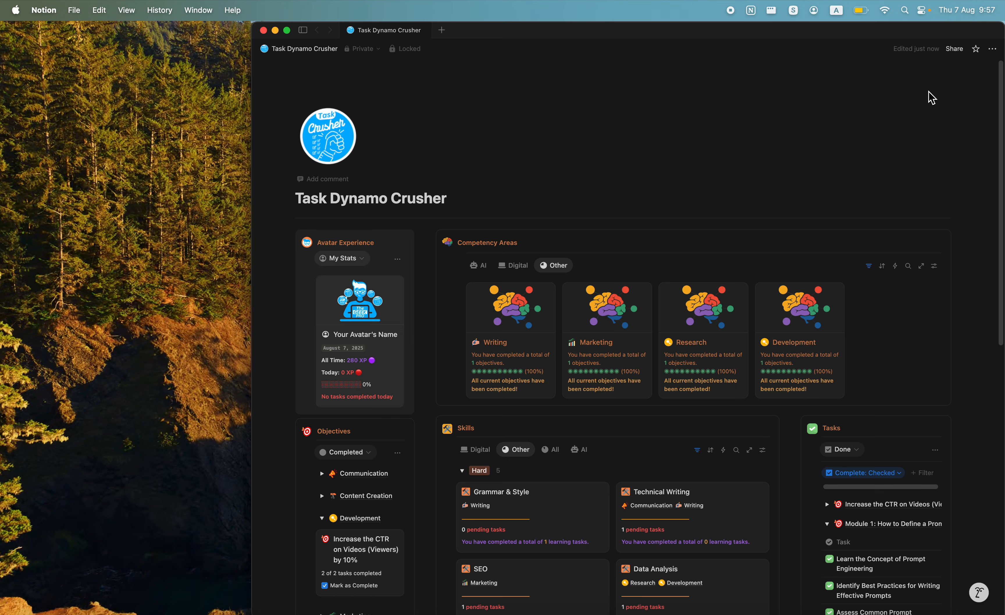
- Take a Shottr scrolling capture of the Task Dynamo Crusher page content, starting below the page header, and save the screenshot
{"action": "left_click", "coordinate": [792, 11]}
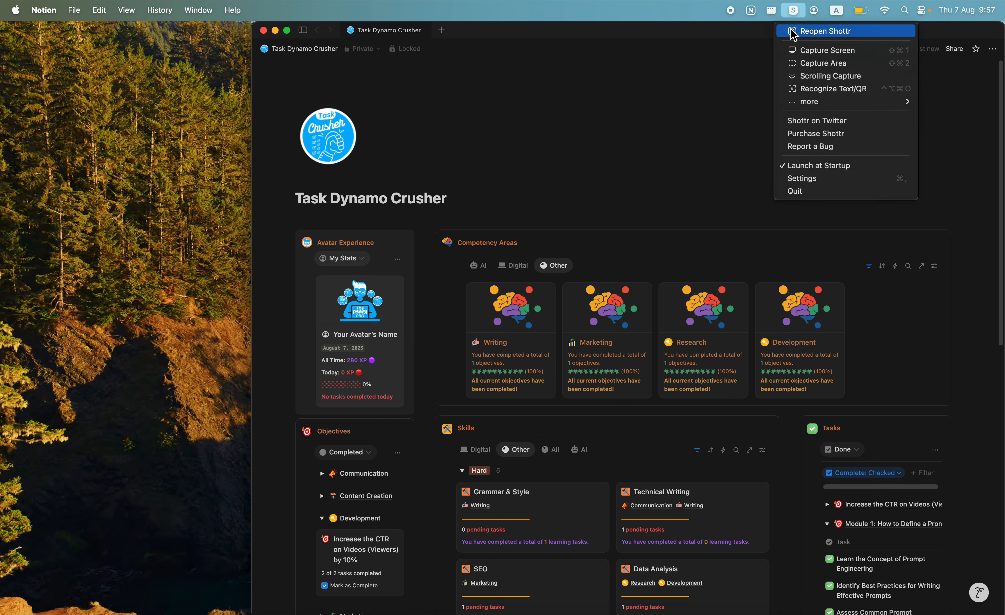
{"action": "left_click", "coordinate": [832, 78]}
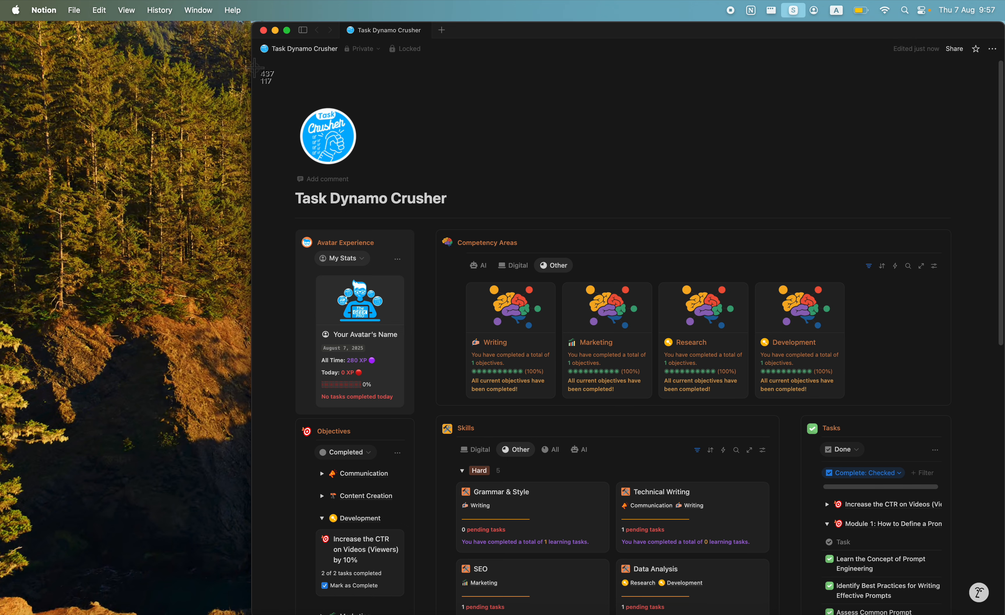
{"action": "left_click_drag", "start_coordinate": [280, 57], "coordinate": [964, 613]}
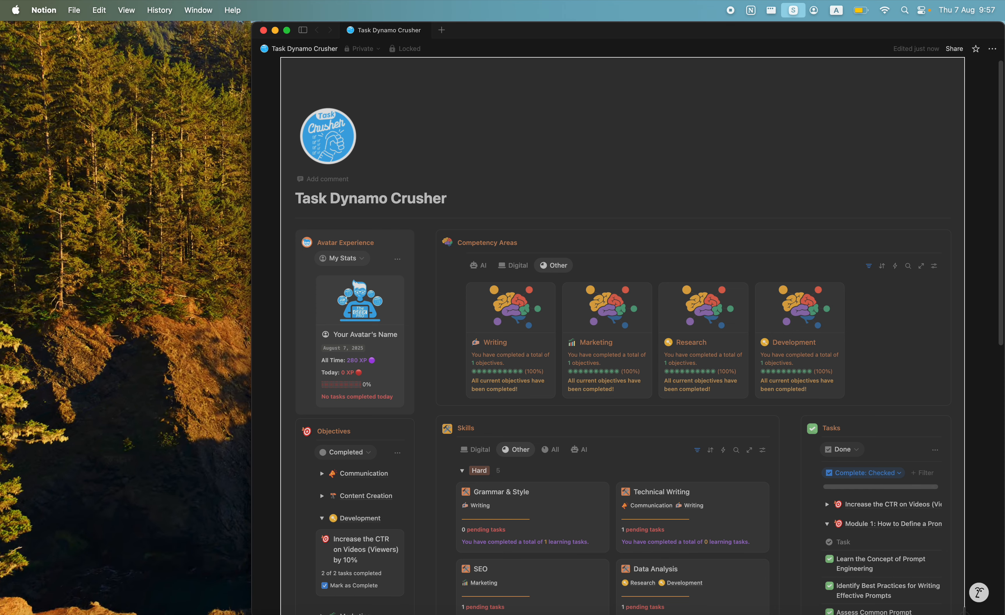
{"action": "left_click_drag", "start_coordinate": [964, 614], "coordinate": [964, 613]}
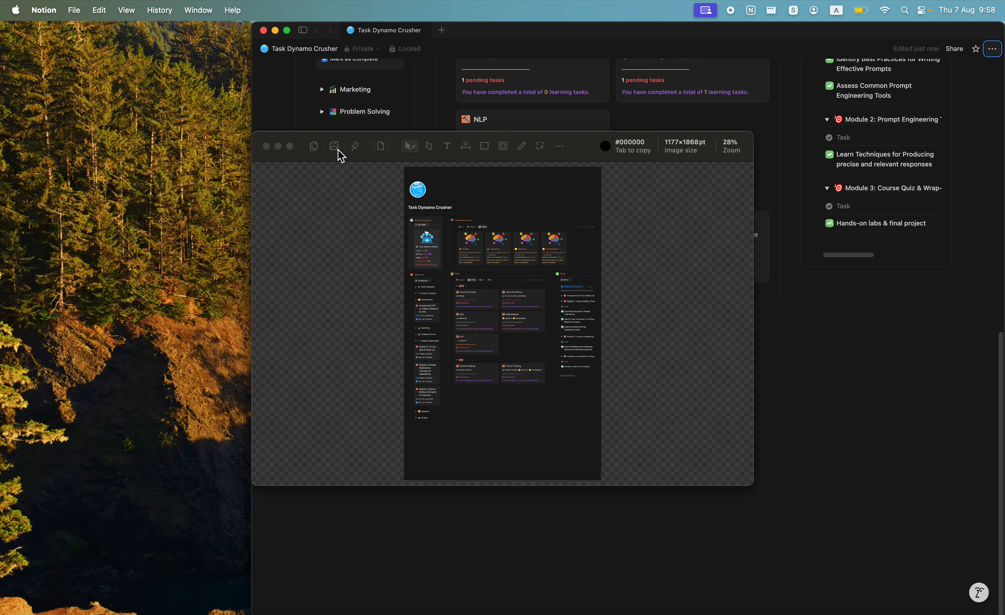
{"action": "left_click", "coordinate": [308, 147]}
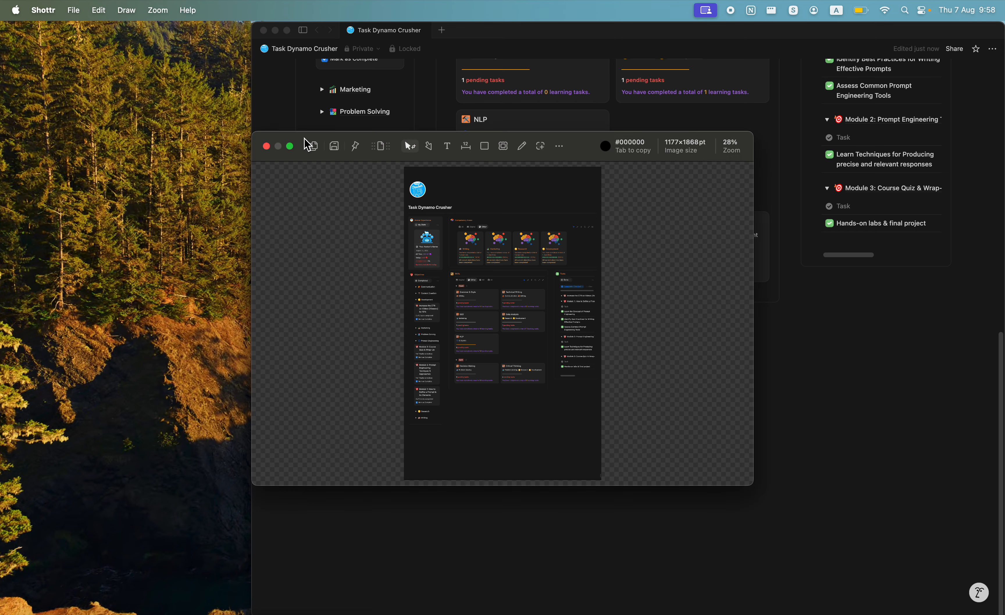
{"action": "left_click", "coordinate": [334, 146]}
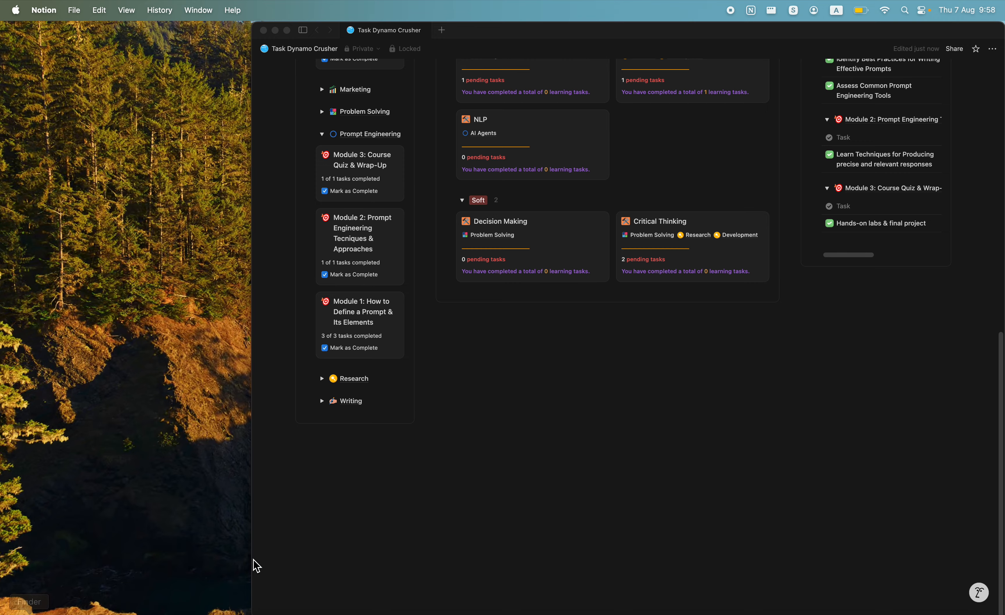
- Switch to Chrome and locate the free Canva template link in the Creator Mockup Guidelines (Mac) page
{"action": "left_click", "coordinate": [360, 612]}
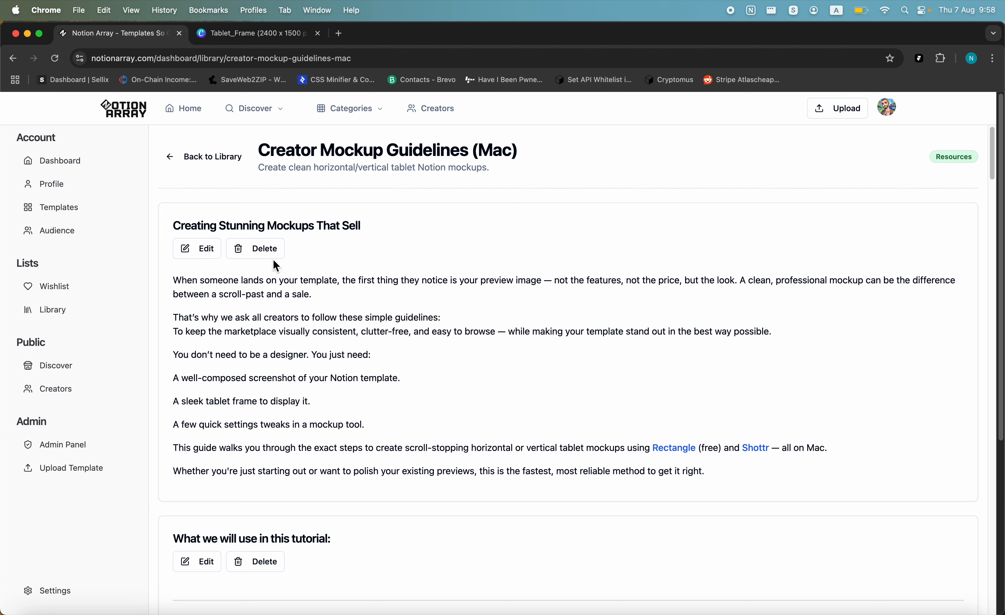
{"action": "scroll", "coordinate": [274, 257], "scroll_direction": "down", "scroll_amount": 1}
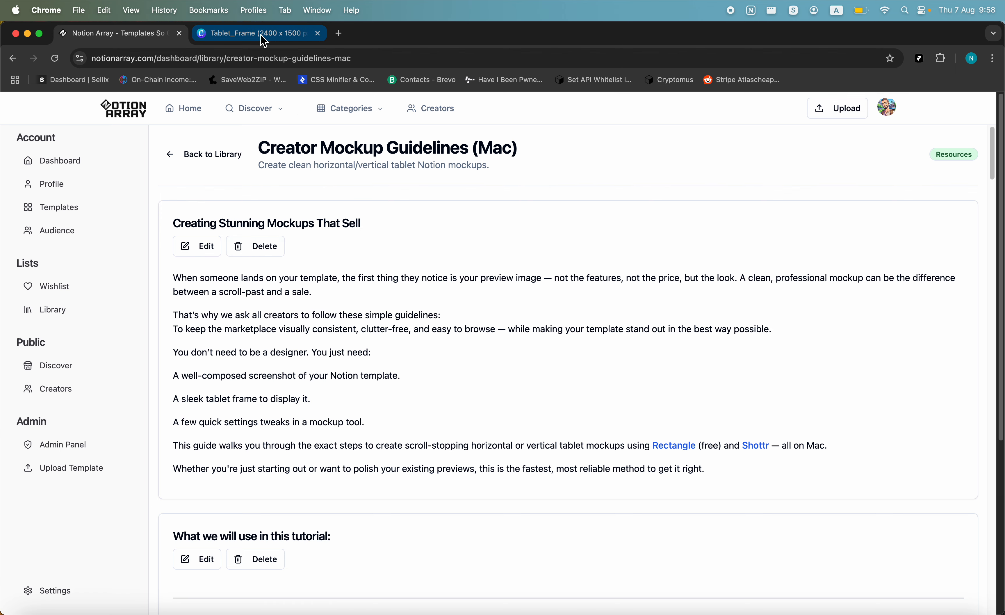
{"action": "scroll", "coordinate": [659, 299], "scroll_direction": "down", "scroll_amount": 3}
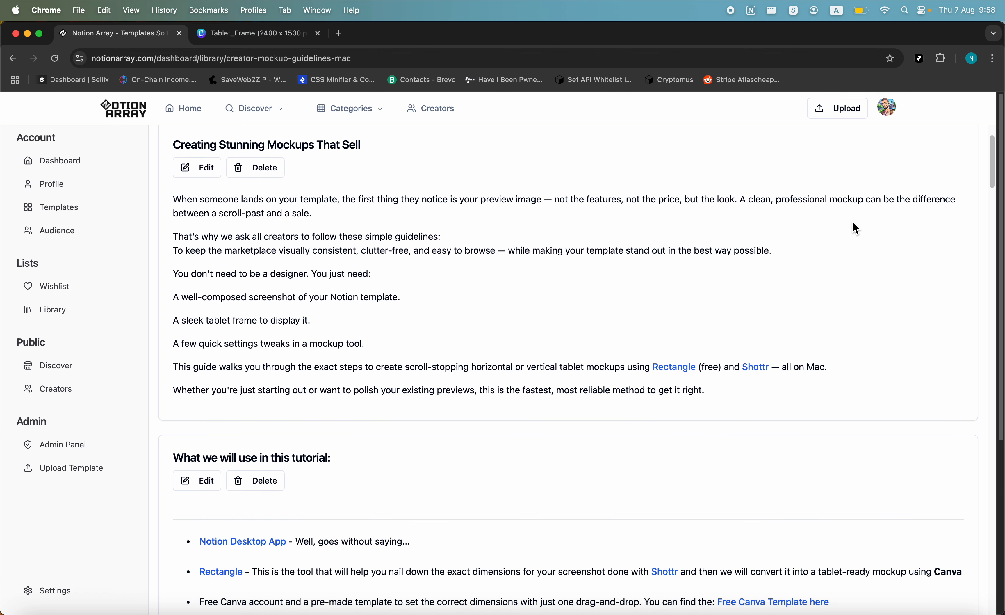
{"action": "scroll", "coordinate": [852, 222], "scroll_direction": "up", "scroll_amount": 2}
{"action": "scroll", "coordinate": [907, 206], "scroll_direction": "down", "scroll_amount": 4}
{"action": "scroll", "coordinate": [907, 215], "scroll_direction": "down", "scroll_amount": 2}
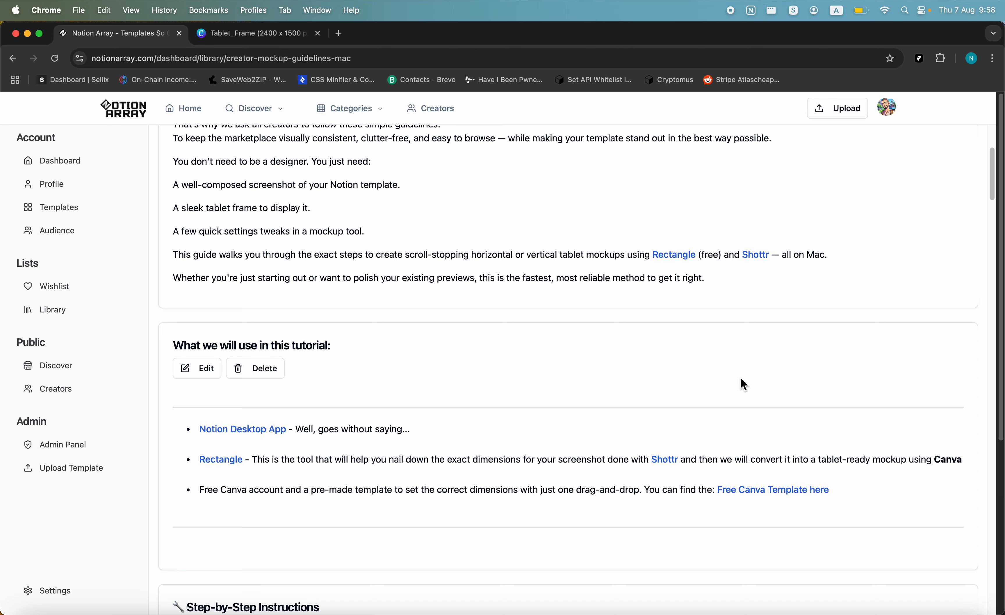
{"action": "scroll", "coordinate": [741, 376], "scroll_direction": "down", "scroll_amount": 5}
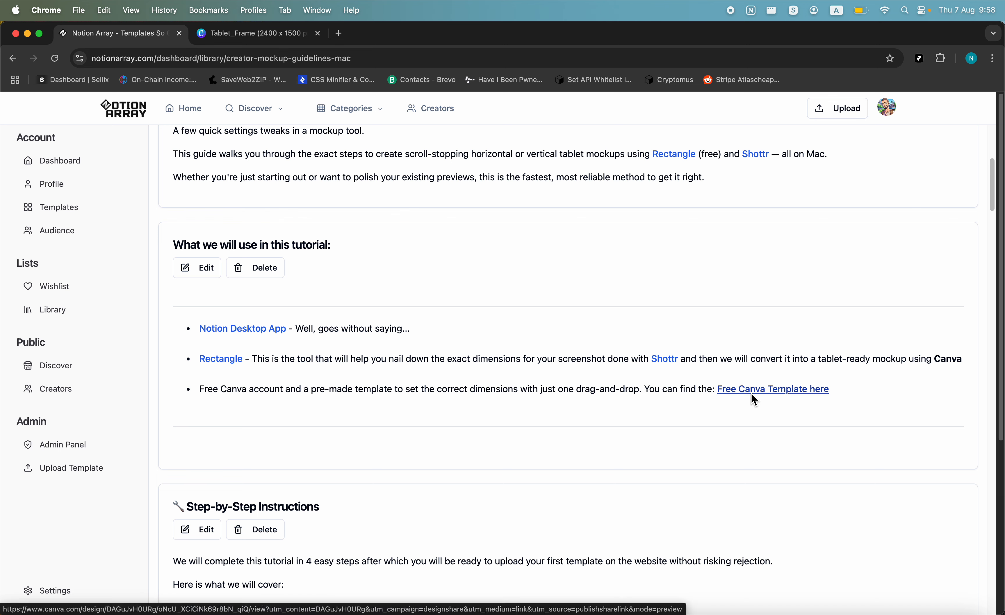
- Close the already open Tablet_Frame design, follow the guide's Free Canva Template link and open the template for editing
{"action": "left_click", "coordinate": [285, 37]}
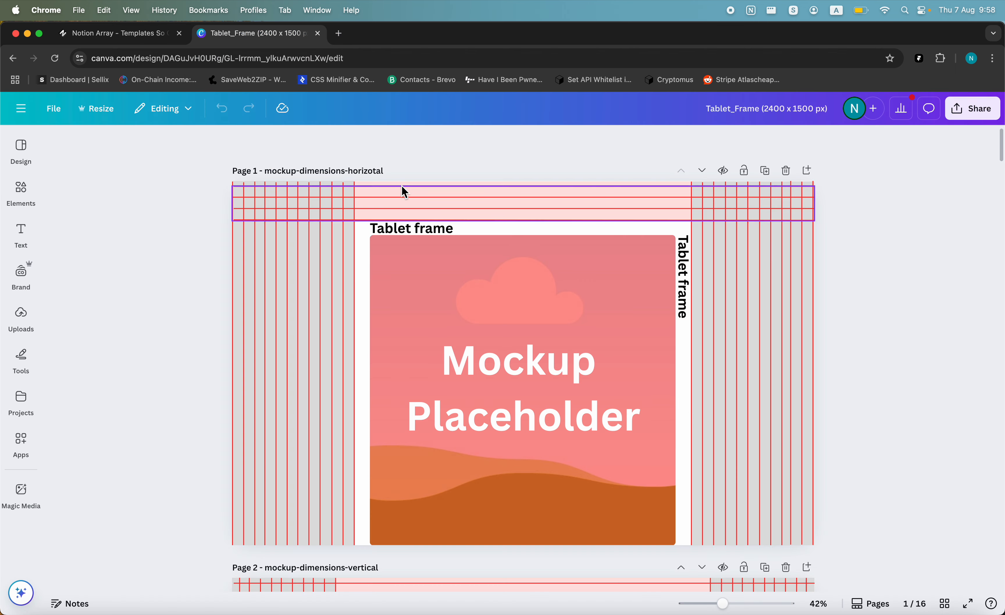
{"action": "left_click", "coordinate": [317, 34]}
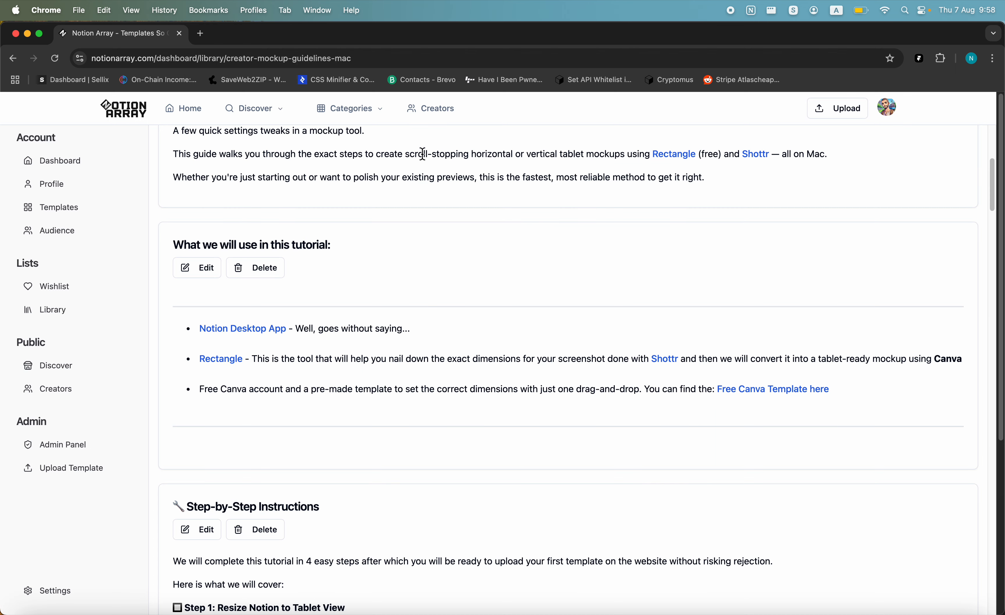
{"action": "left_click", "coordinate": [745, 390]}
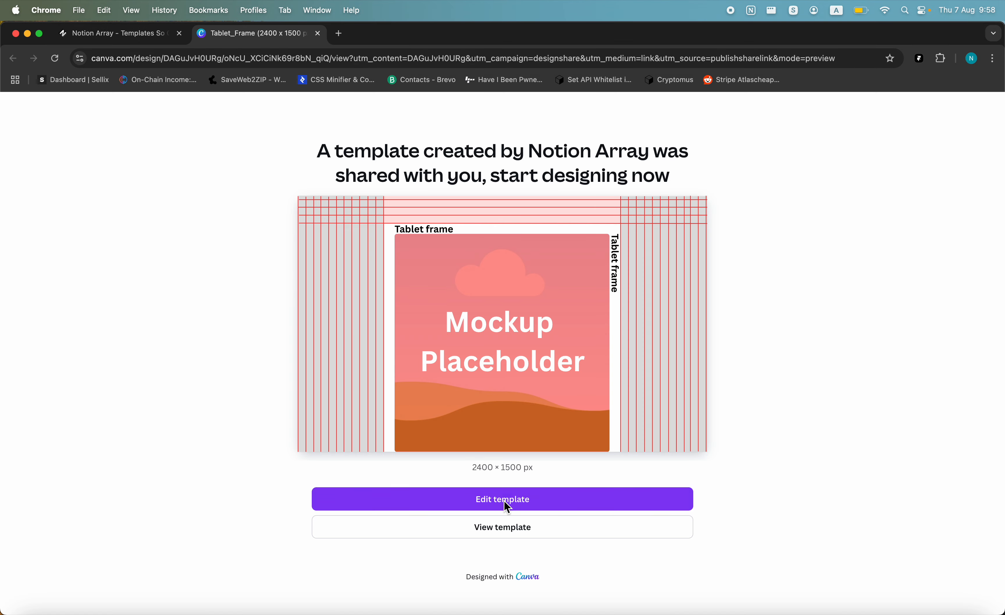
{"action": "left_click", "coordinate": [502, 506]}
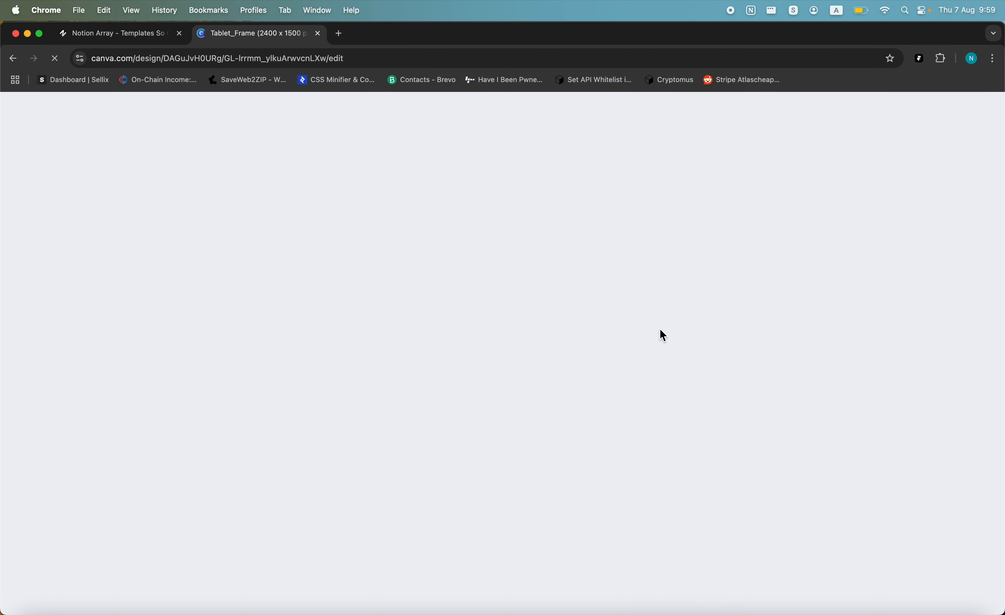
- Look through the Tablet_Frame template's pages and examine the red-overlay-horizontal and red-overlay-vertical mockup pages
{"action": "scroll", "coordinate": [653, 326], "scroll_direction": "up", "scroll_amount": 5}
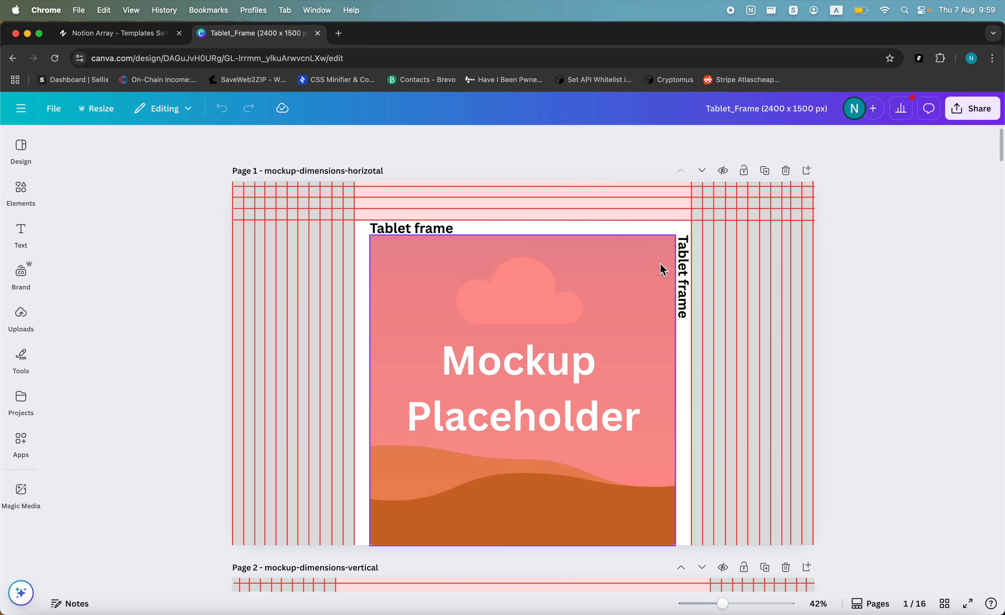
{"action": "scroll", "coordinate": [617, 336], "scroll_direction": "down", "scroll_amount": 4}
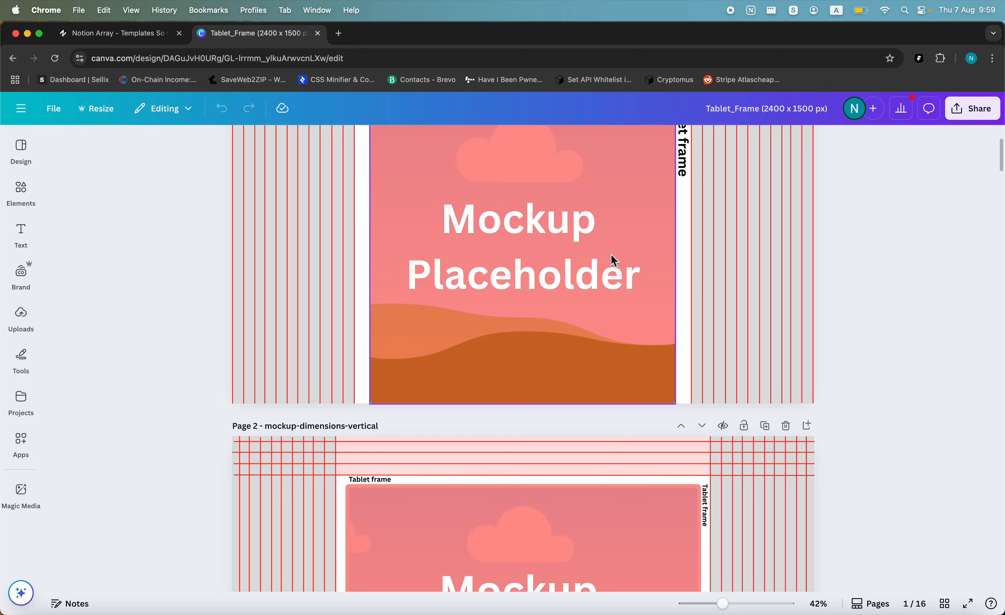
{"action": "scroll", "coordinate": [548, 292], "scroll_direction": "down", "scroll_amount": 20}
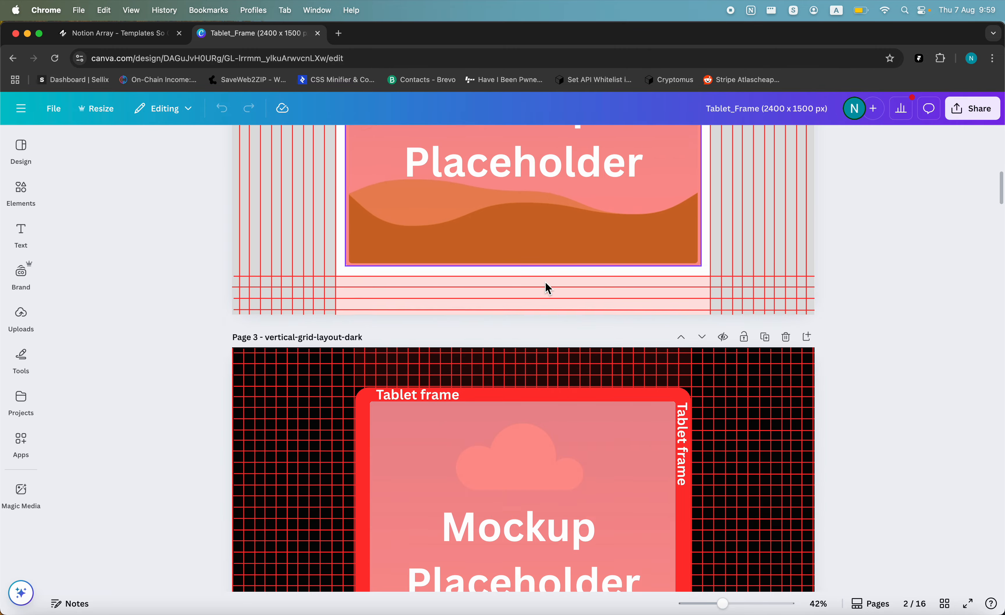
{"action": "scroll", "coordinate": [549, 288], "scroll_direction": "down", "scroll_amount": 20}
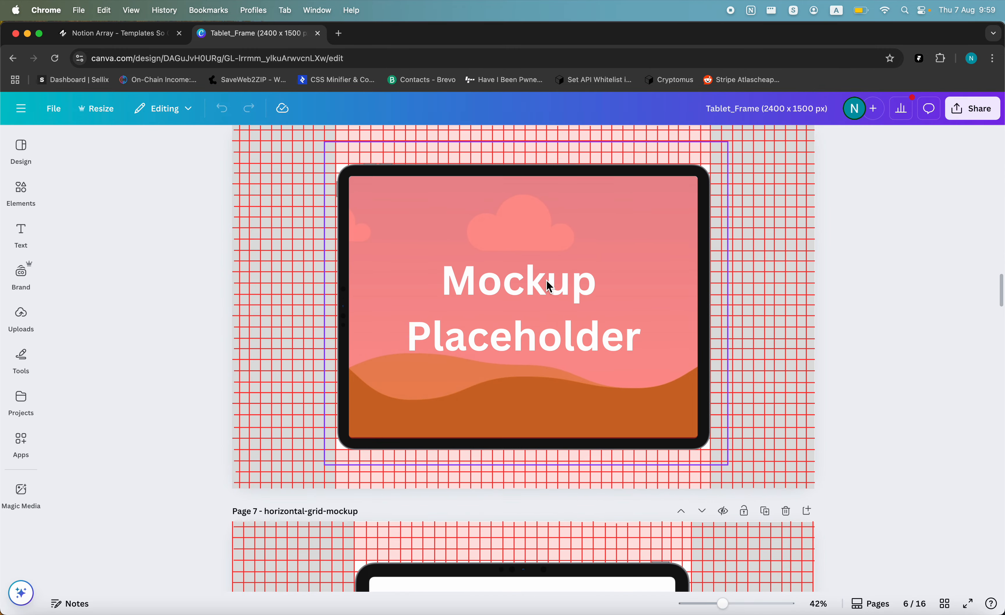
{"action": "scroll", "coordinate": [549, 287], "scroll_direction": "down", "scroll_amount": 20}
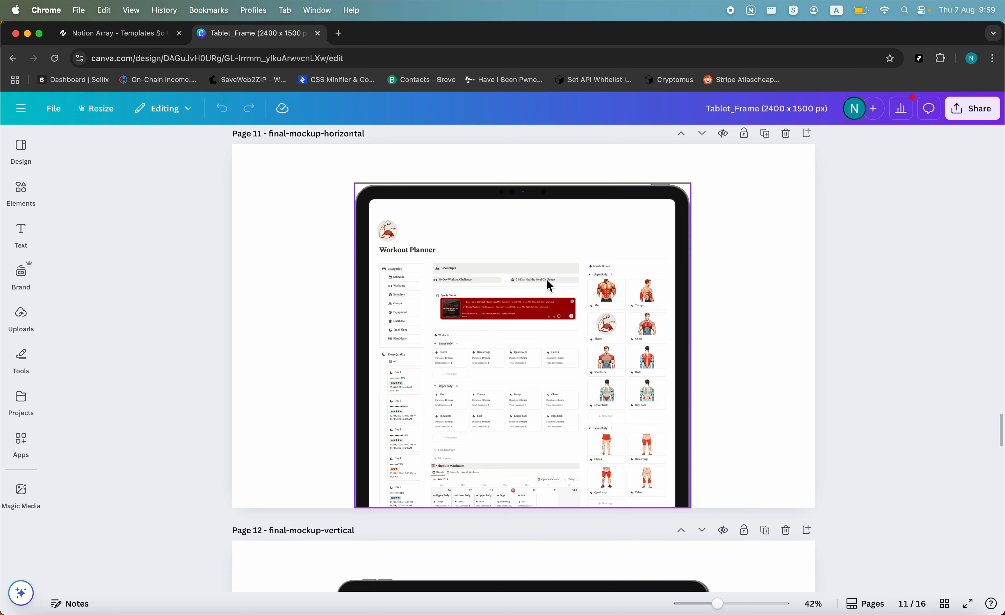
{"action": "scroll", "coordinate": [549, 288], "scroll_direction": "down", "scroll_amount": 10}
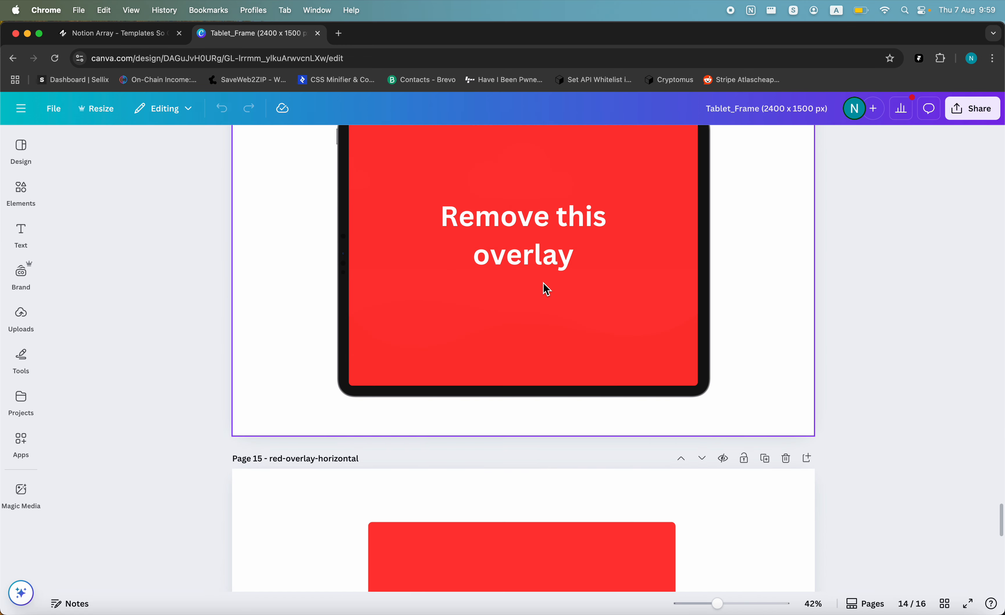
{"action": "scroll", "coordinate": [546, 292], "scroll_direction": "up", "scroll_amount": 10}
{"action": "scroll", "coordinate": [452, 224], "scroll_direction": "down", "scroll_amount": 1}
{"action": "scroll", "coordinate": [454, 233], "scroll_direction": "down", "scroll_amount": 4}
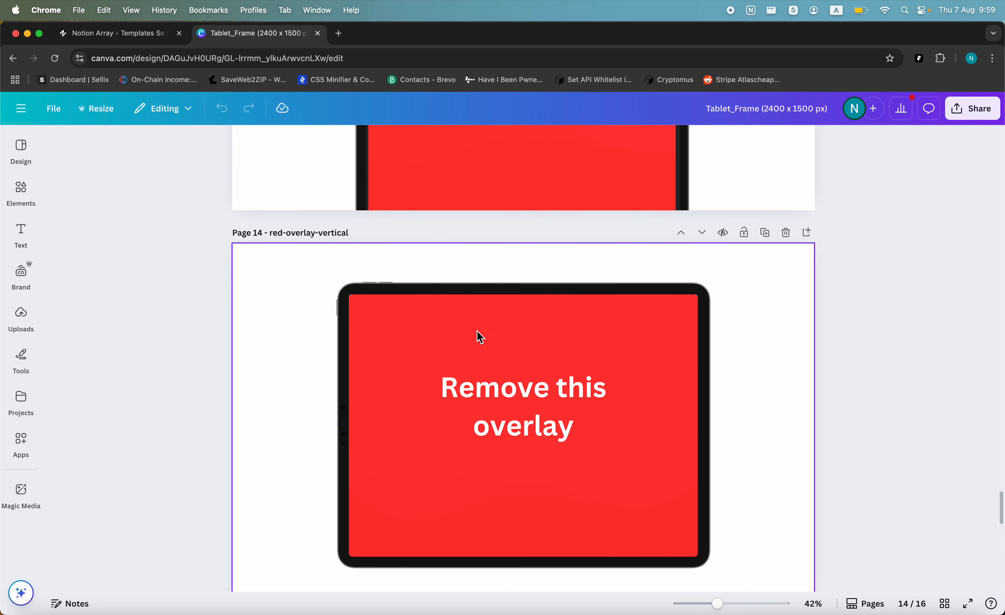
{"action": "scroll", "coordinate": [491, 337], "scroll_direction": "up", "scroll_amount": 4}
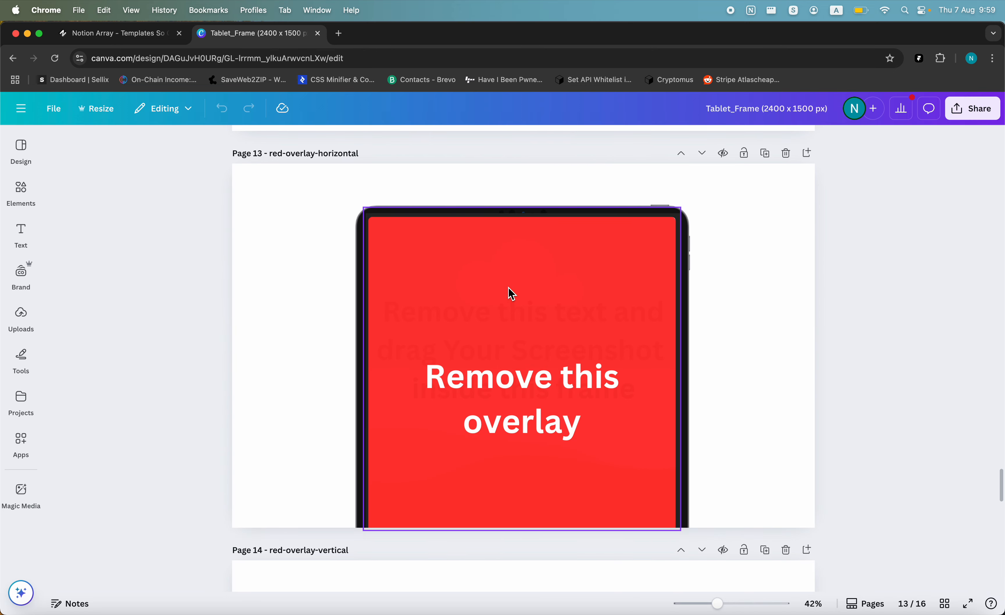
{"action": "scroll", "coordinate": [511, 288], "scroll_direction": "down", "scroll_amount": 5}
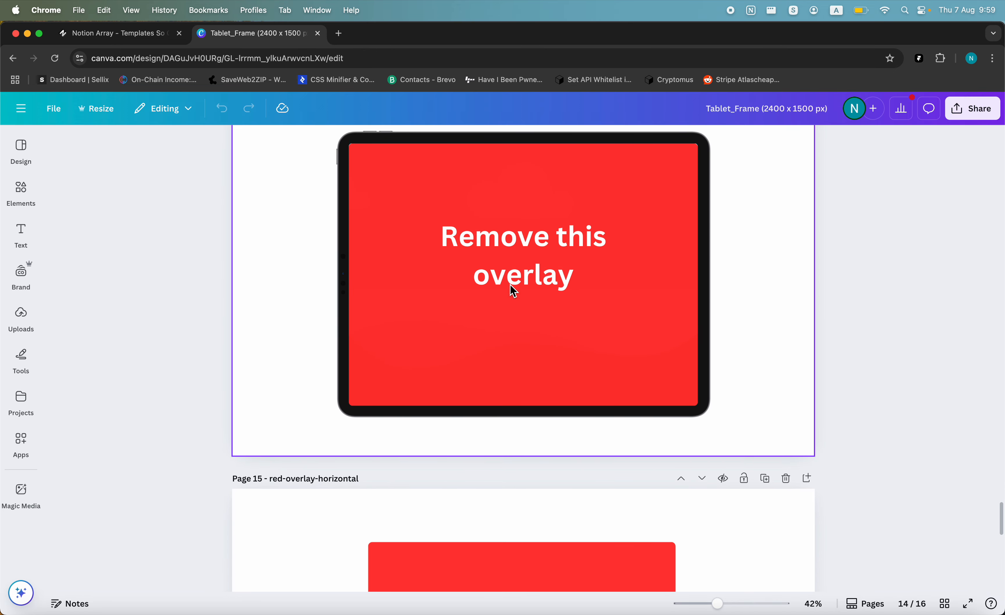
{"action": "scroll", "coordinate": [510, 284], "scroll_direction": "up", "scroll_amount": 1}
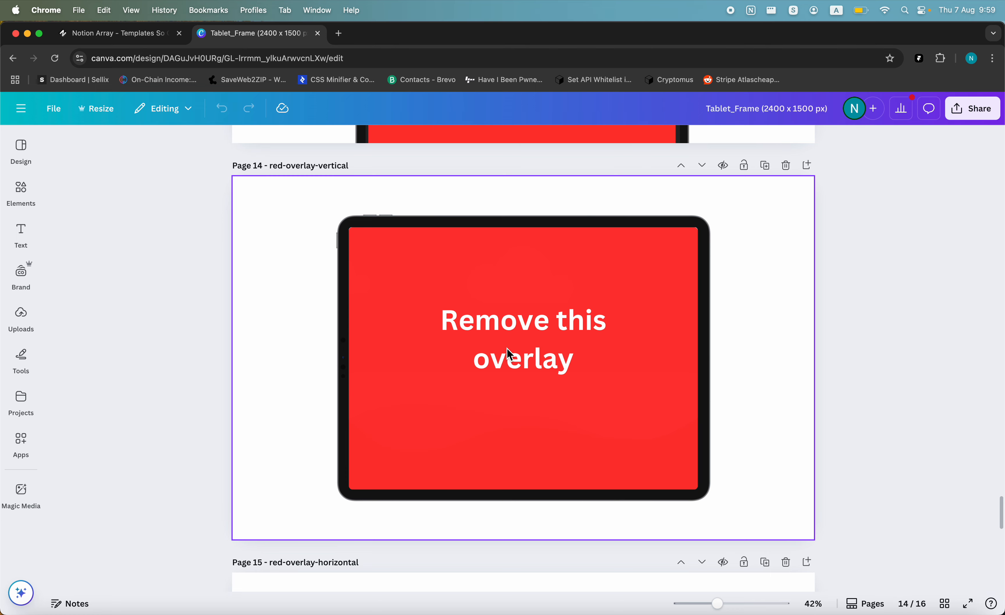
{"action": "scroll", "coordinate": [508, 348], "scroll_direction": "up", "scroll_amount": 4}
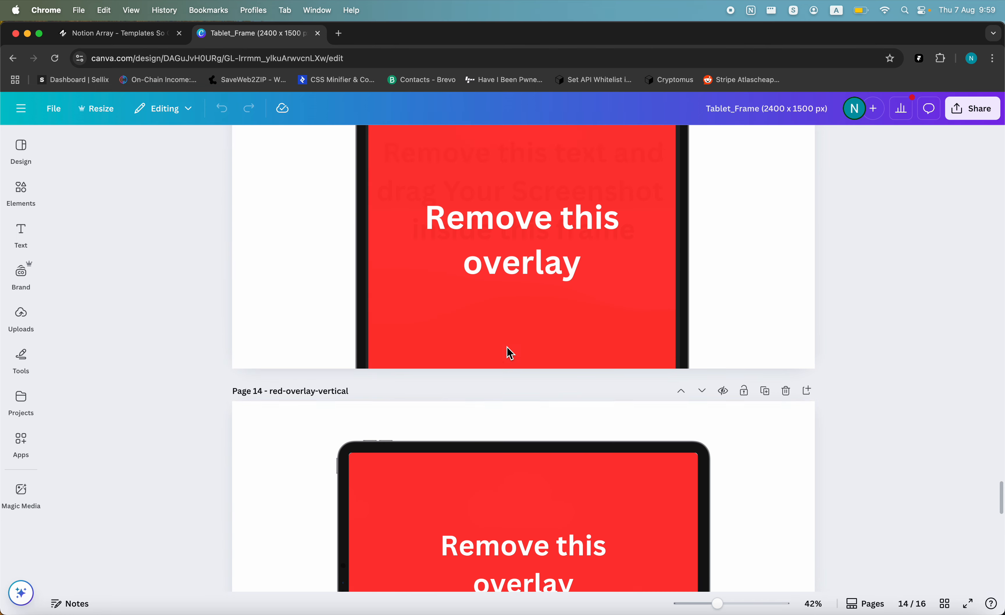
{"action": "scroll", "coordinate": [512, 326], "scroll_direction": "down", "scroll_amount": 1}
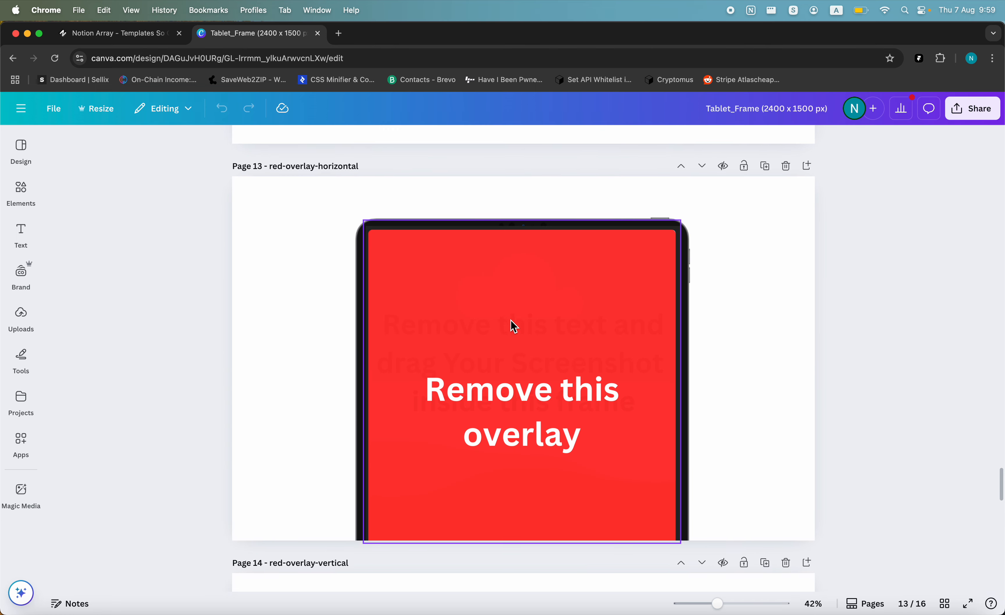
- Duplicate page 13, the red-overlay-horizontal tablet mockup
{"action": "left_click", "coordinate": [506, 381]}
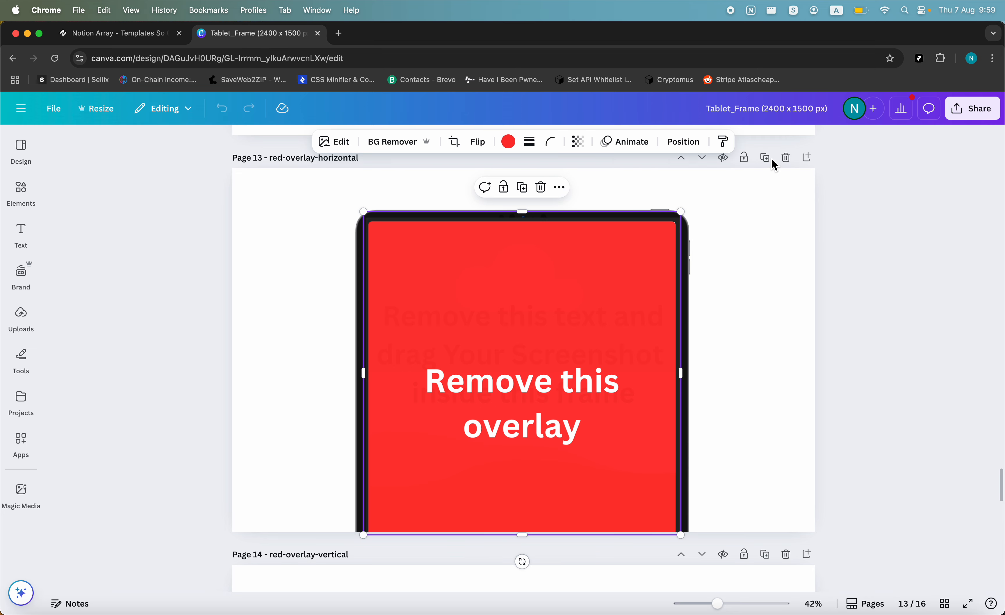
{"action": "left_click", "coordinate": [859, 184]}
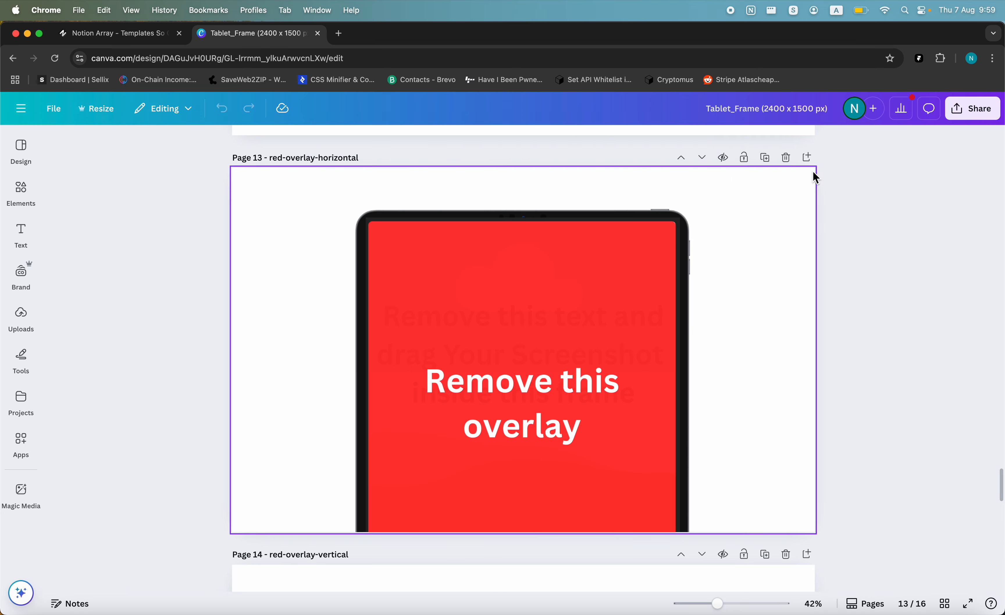
{"action": "left_click", "coordinate": [768, 158]}
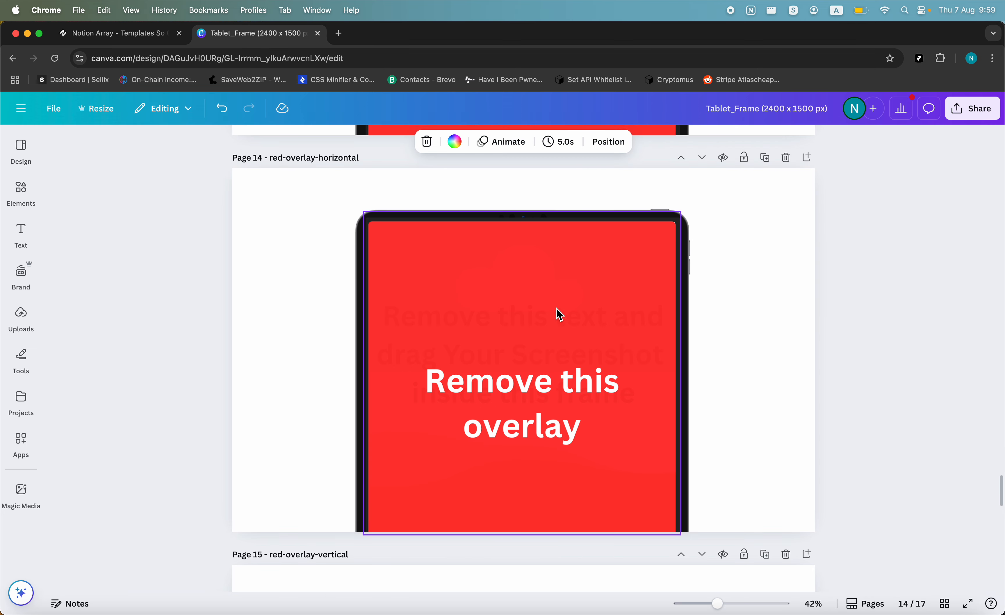
- Delete the red "Remove this overlay" shape and the placeholder instruction text from the duplicated page 14
{"action": "scroll", "coordinate": [556, 315], "scroll_direction": "up", "scroll_amount": 9}
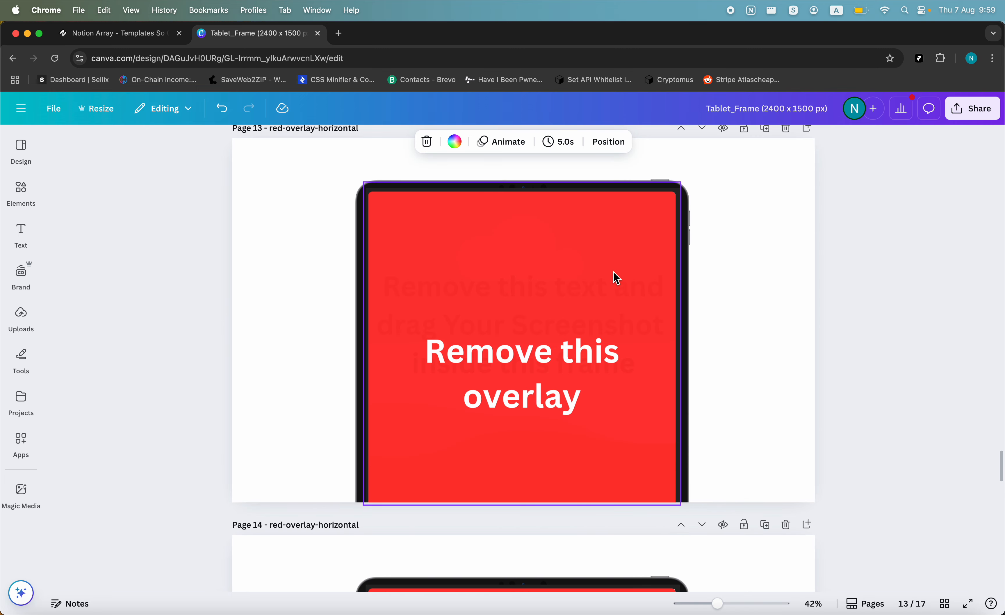
{"action": "scroll", "coordinate": [613, 286], "scroll_direction": "down", "scroll_amount": 1}
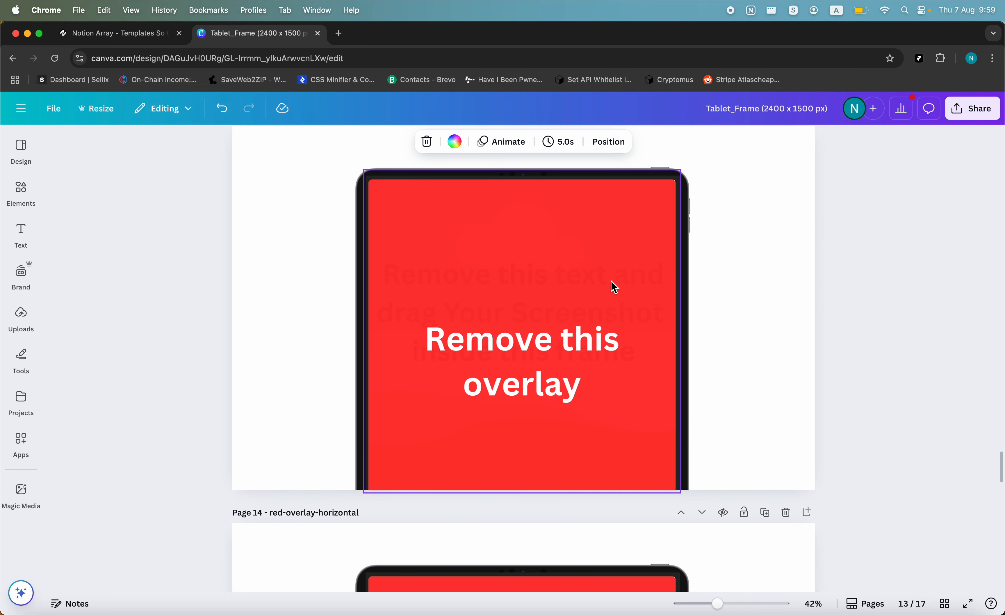
{"action": "scroll", "coordinate": [613, 286], "scroll_direction": "down", "scroll_amount": 5}
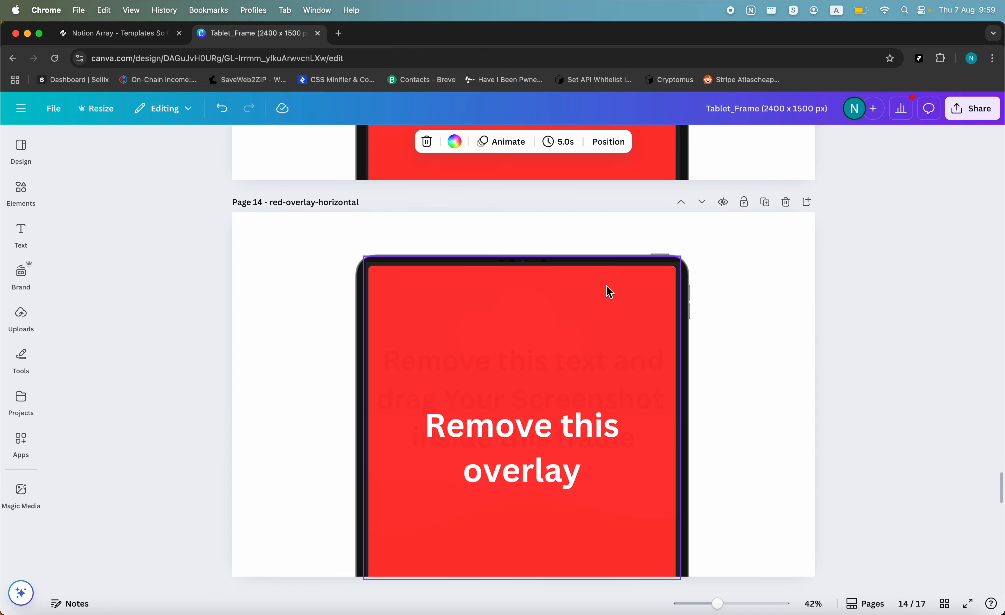
{"action": "left_click", "coordinate": [523, 357]}
{"action": "scroll", "coordinate": [523, 355], "scroll_direction": "down", "scroll_amount": 1}
{"action": "key", "text": "Delete"}
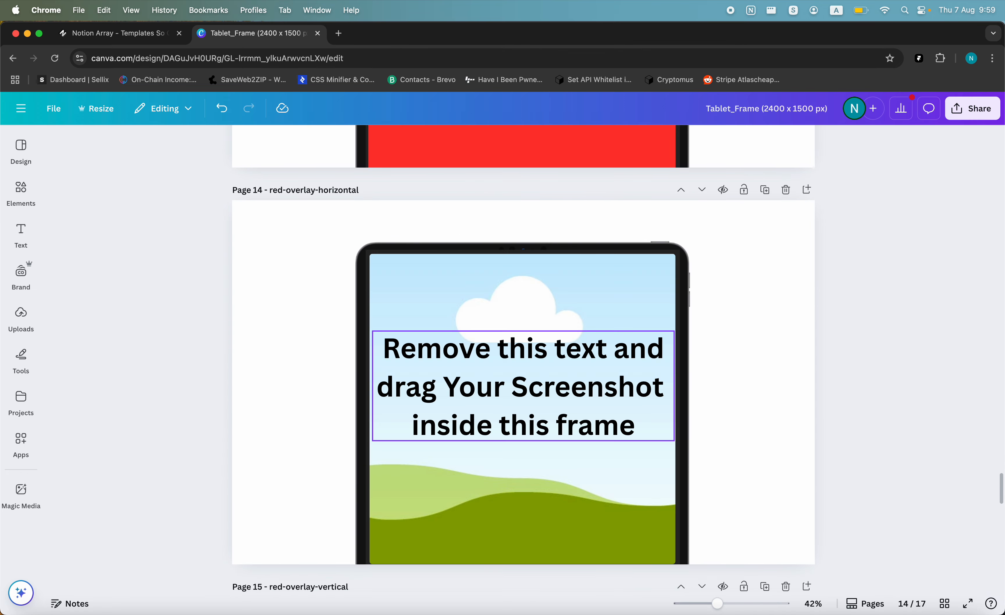
{"action": "left_click", "coordinate": [514, 361]}
{"action": "key", "text": "Delete"}
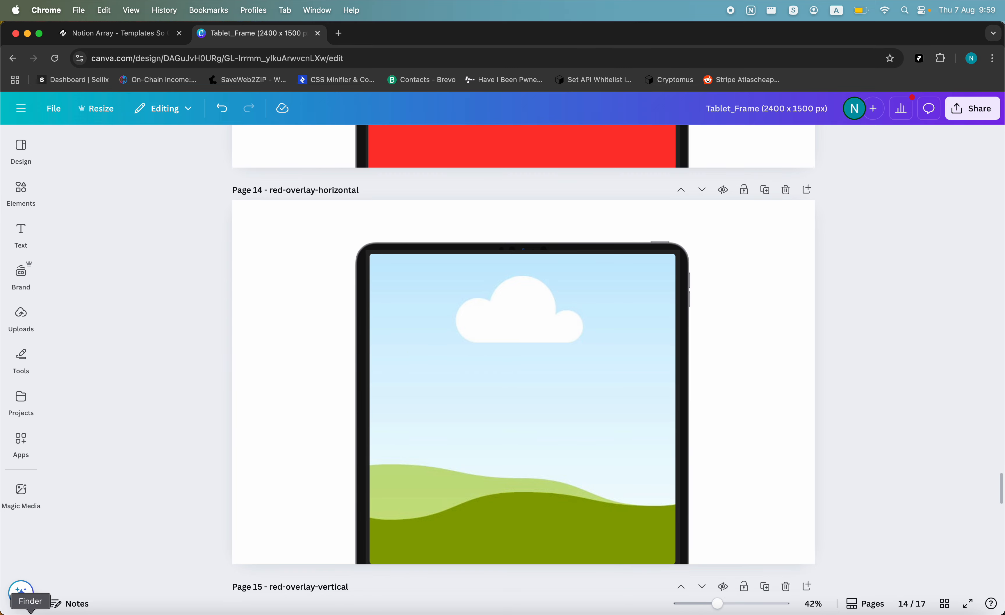
- Switch to Finder and place SCR-20250728-nhgt.png from the Documents folder into the tablet frame on page 14
{"action": "left_click", "coordinate": [29, 612]}
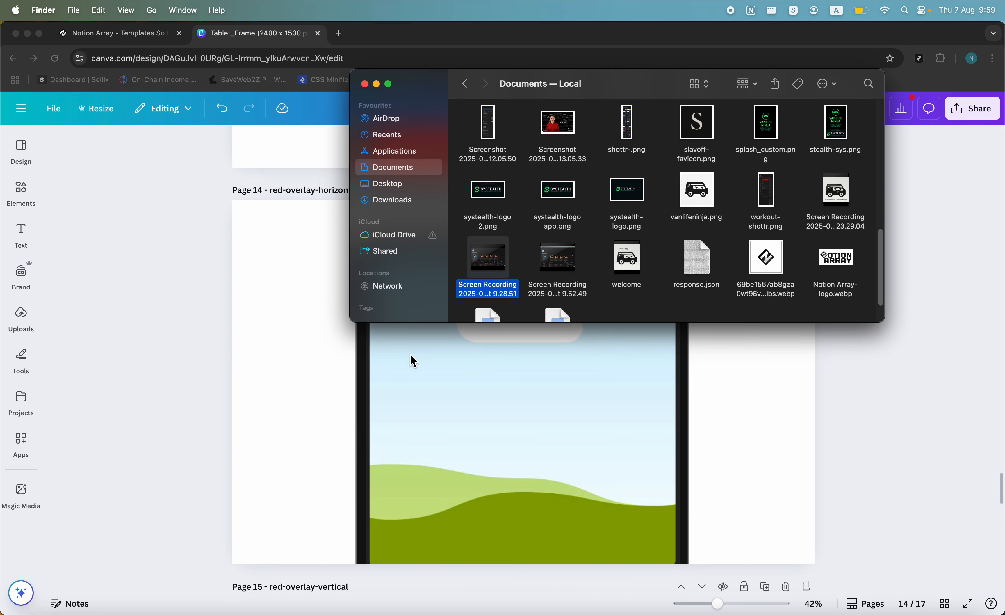
{"action": "scroll", "coordinate": [658, 198], "scroll_direction": "down", "scroll_amount": 2}
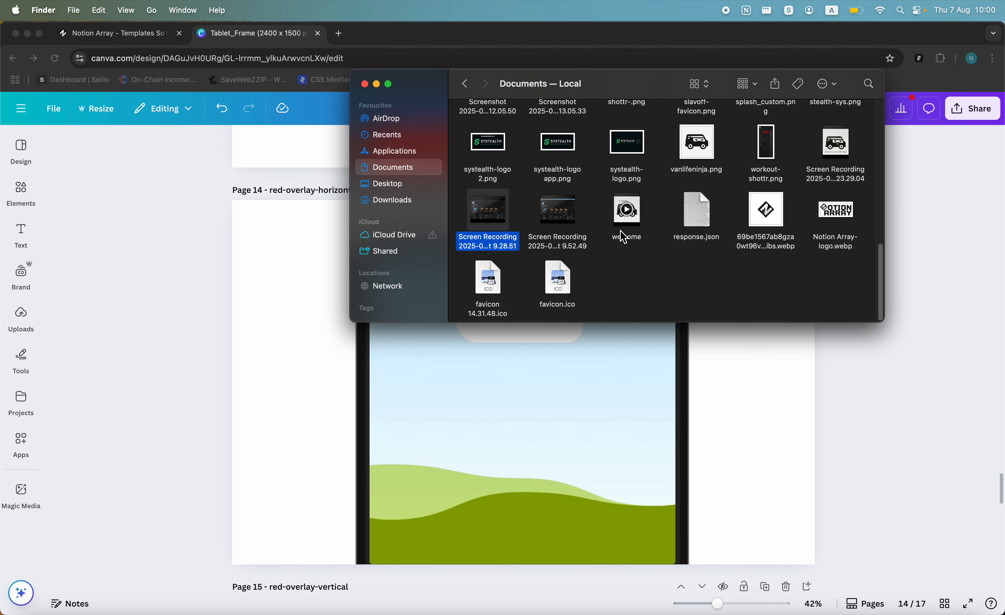
{"action": "scroll", "coordinate": [627, 206], "scroll_direction": "up", "scroll_amount": 2}
{"action": "scroll", "coordinate": [643, 239], "scroll_direction": "up", "scroll_amount": 4}
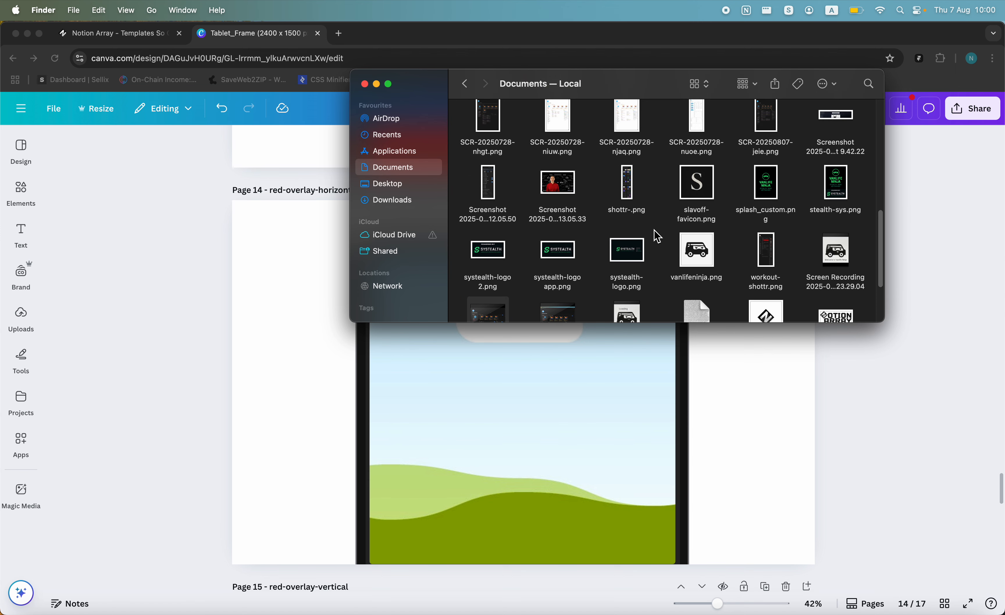
{"action": "left_click_drag", "start_coordinate": [489, 142], "coordinate": [504, 415]}
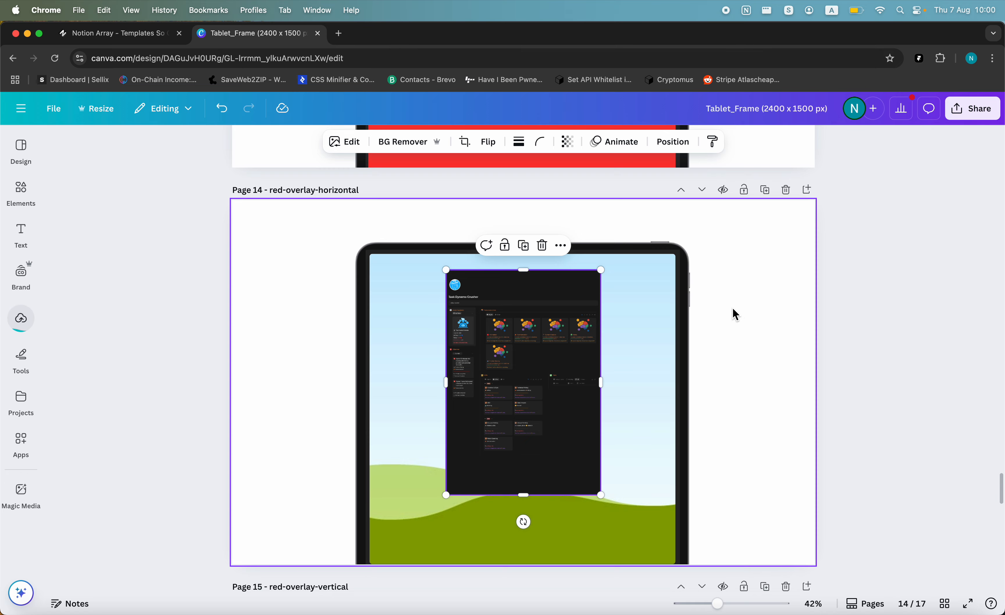
{"action": "left_click_drag", "start_coordinate": [537, 345], "coordinate": [538, 391]}
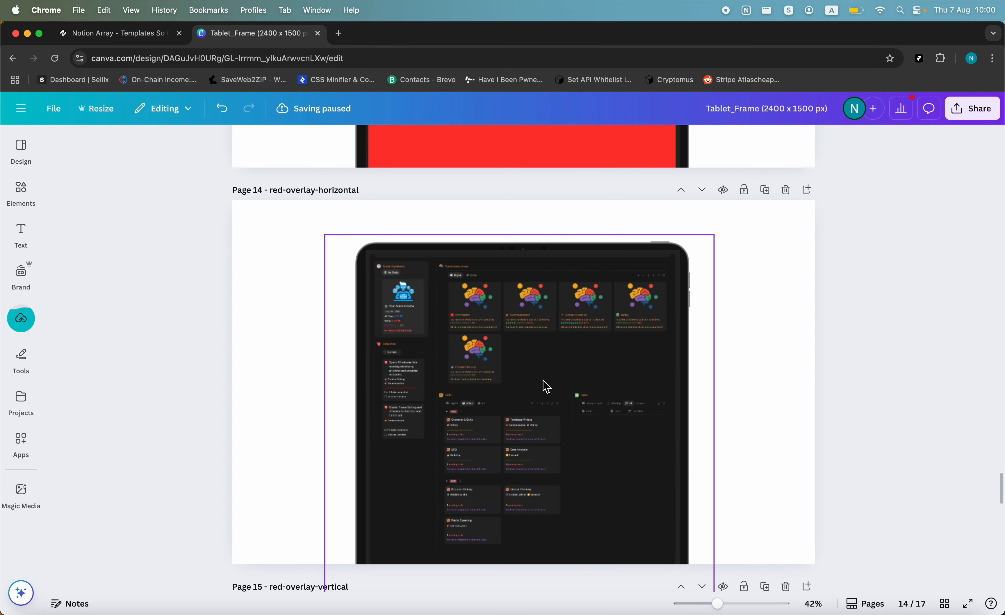
- Shift the screenshot down inside the tablet frame so the Task Dynamo Crusher icon and title show
{"action": "double_click", "coordinate": [548, 361]}
{"action": "left_click_drag", "start_coordinate": [548, 339], "coordinate": [548, 415]}
{"action": "left_click", "coordinate": [758, 347]}
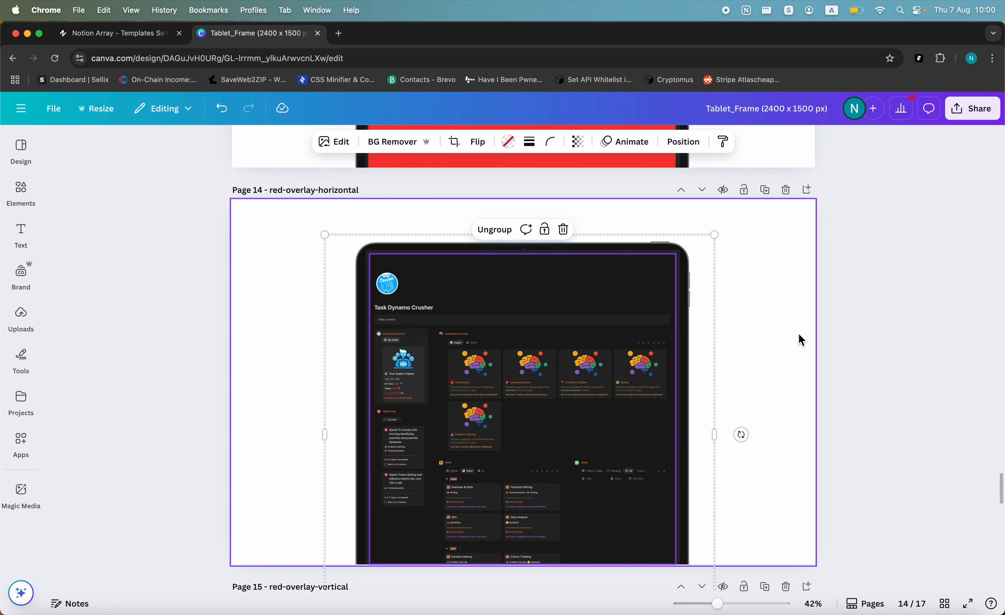
{"action": "left_click", "coordinate": [833, 320]}
- Undo the framing of the wrong screenshot and delete that image from page 14
{"action": "key", "text": "super+Tab"}
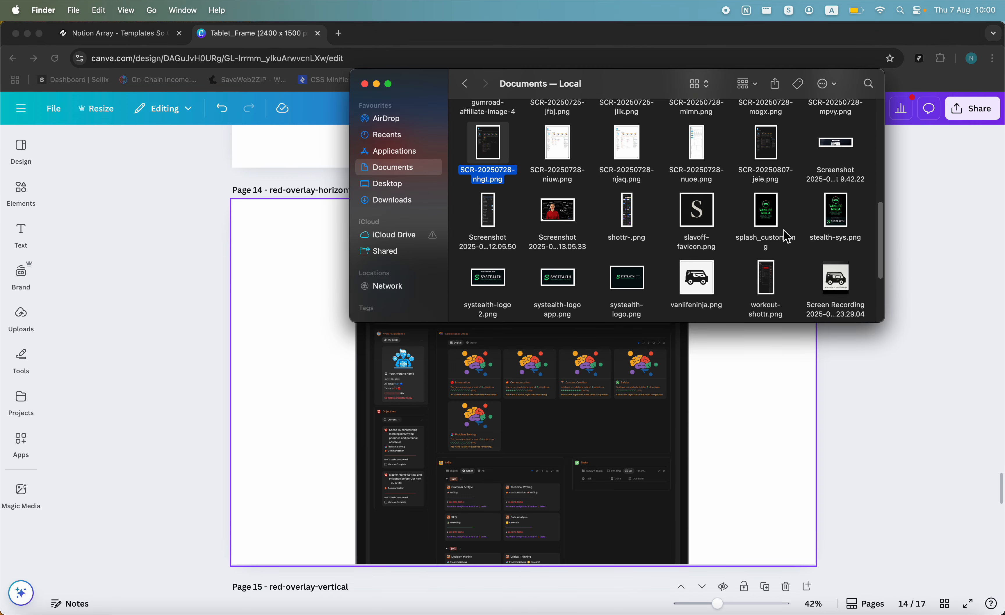
{"action": "left_click", "coordinate": [605, 370]}
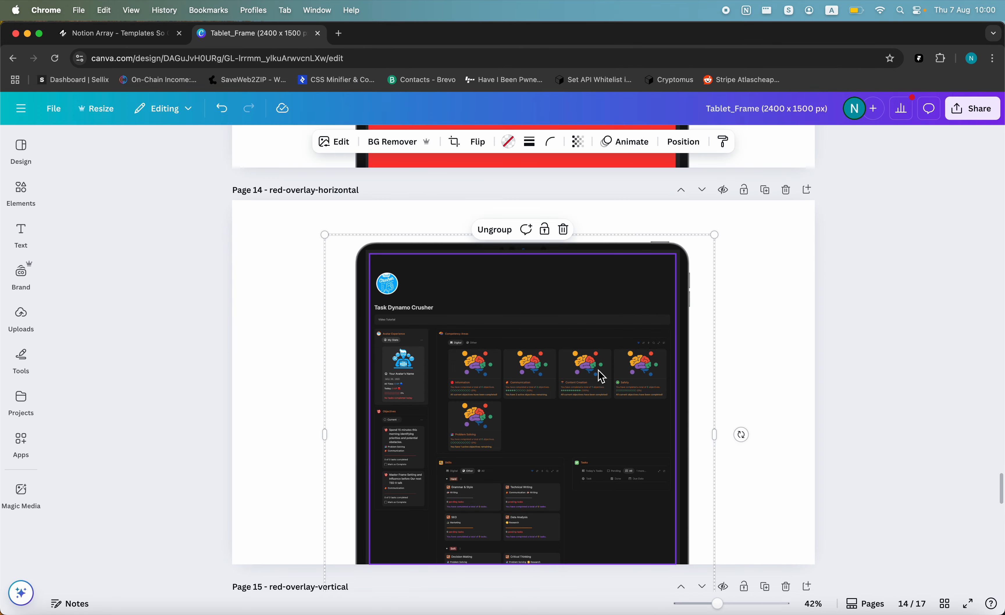
{"action": "key", "text": "Delete"}
{"action": "key", "text": "super+Tab"}
{"action": "key", "text": "super+Tab"}
{"action": "key", "text": "super+z"}
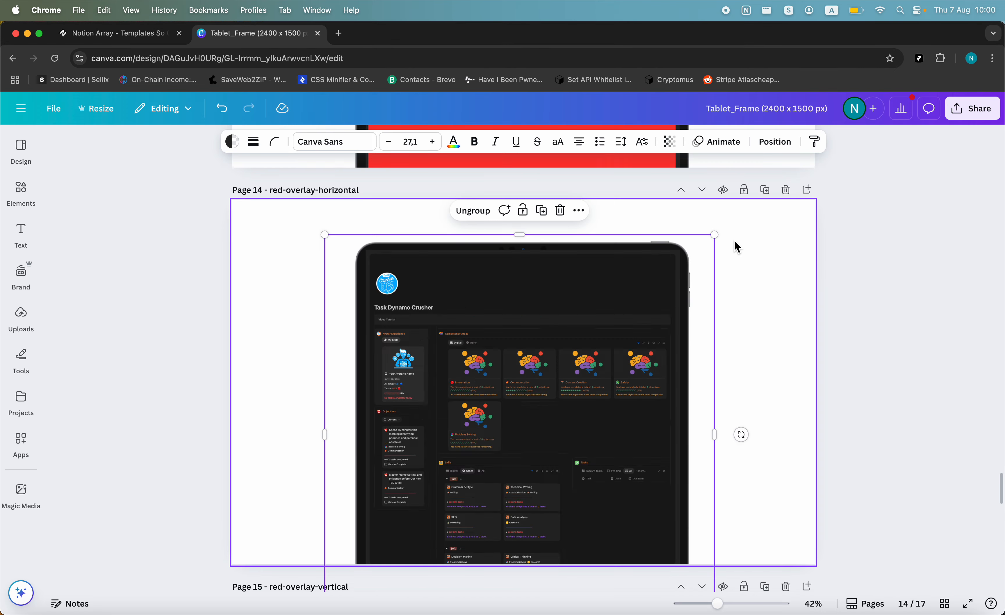
{"action": "key", "text": "super+z"}
{"action": "key", "text": "super+z"}
{"action": "left_click", "coordinate": [576, 372]}
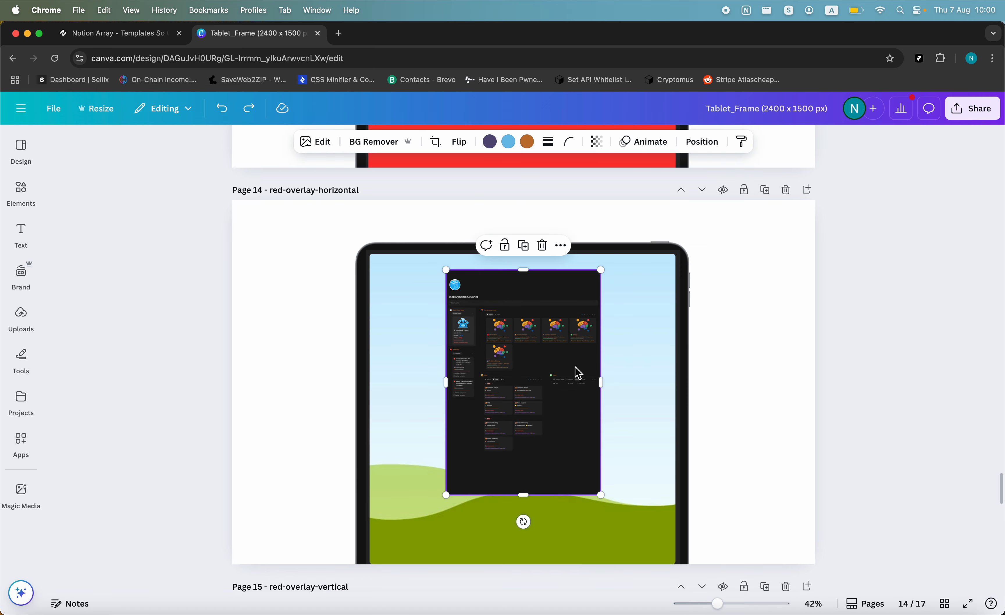
{"action": "key", "text": "Delete"}
- Place SCR-20250807-jeie.png from Finder's Documents folder into page 14's tablet frame and shift it down to show the page icon and title
{"action": "key", "text": "super+Tab"}
{"action": "left_click_drag", "start_coordinate": [767, 146], "coordinate": [538, 369]}
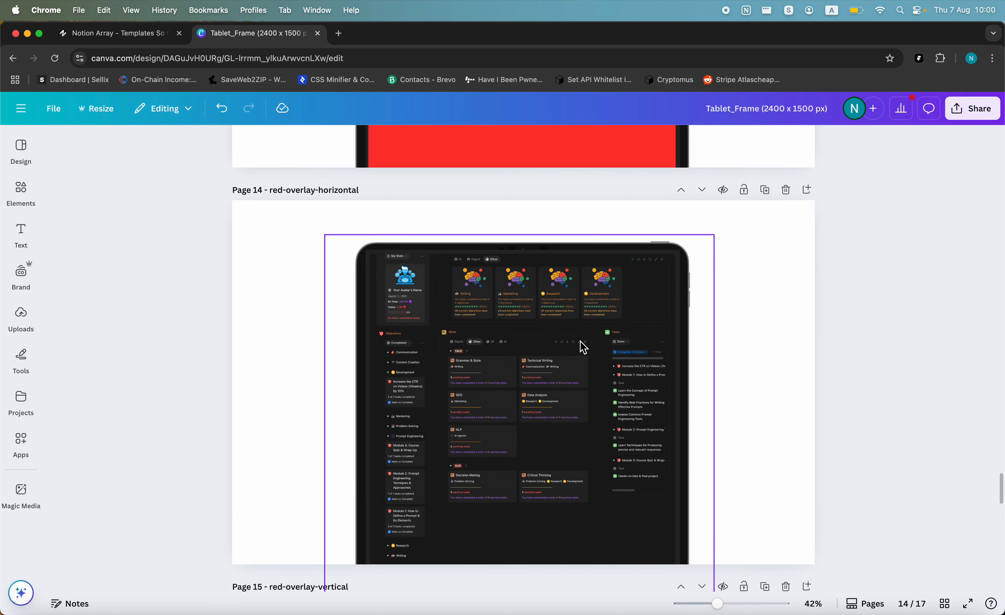
{"action": "double_click", "coordinate": [583, 348]}
{"action": "left_click_drag", "start_coordinate": [578, 329], "coordinate": [576, 412]}
{"action": "left_click", "coordinate": [845, 317]}
{"action": "left_click", "coordinate": [823, 318]}
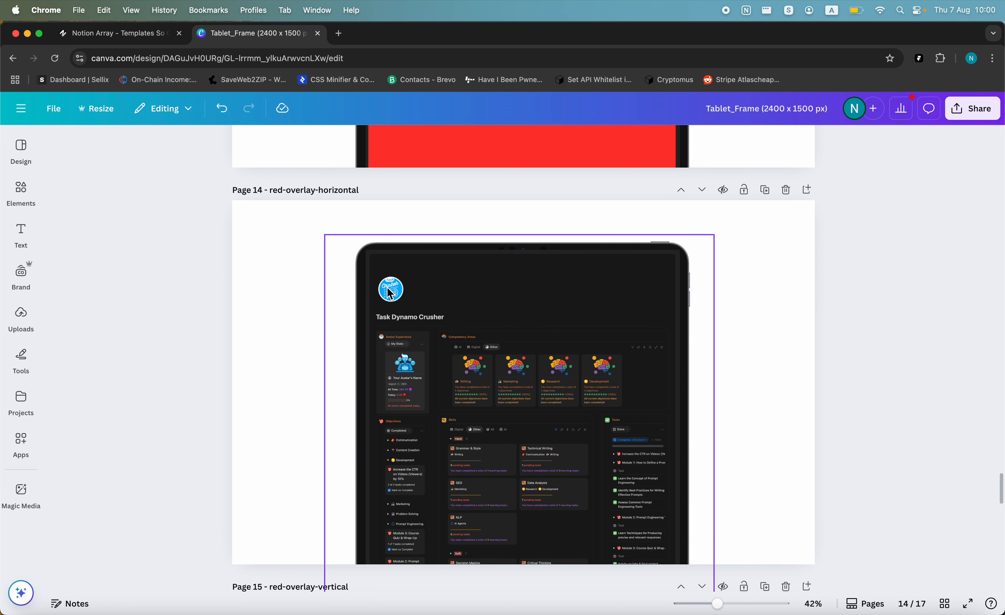
- Download only the current page, page 14, of the tablet mockup design as a PNG
{"action": "scroll", "coordinate": [583, 378], "scroll_direction": "down", "scroll_amount": 1}
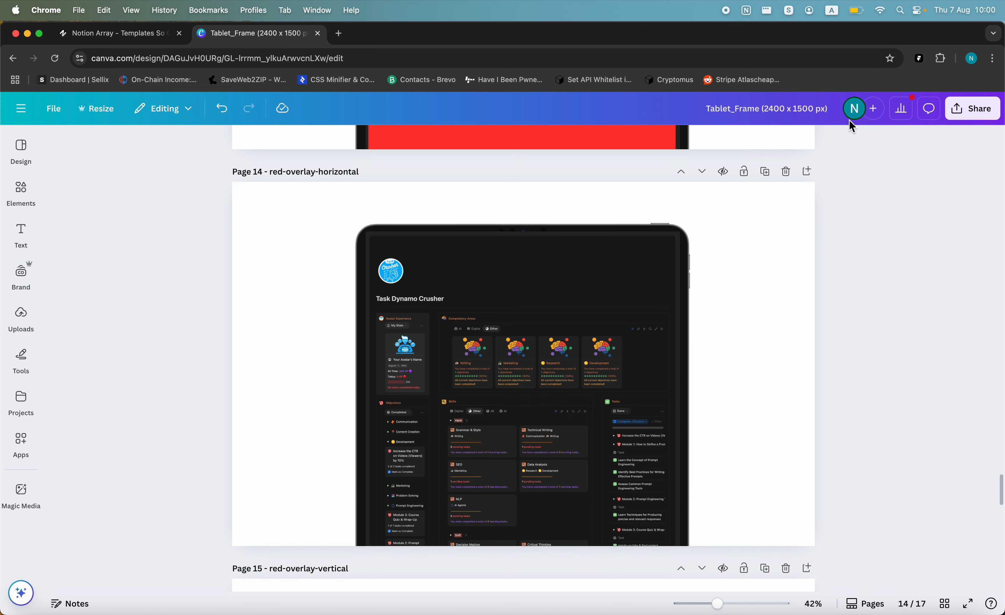
{"action": "left_click", "coordinate": [997, 115]}
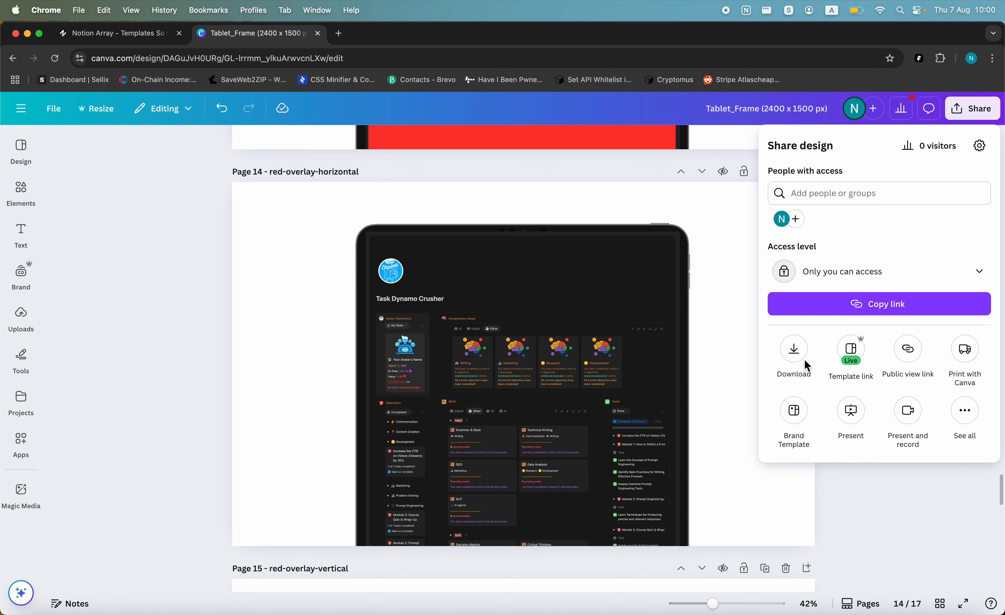
{"action": "left_click", "coordinate": [794, 350]}
{"action": "left_click", "coordinate": [806, 353]}
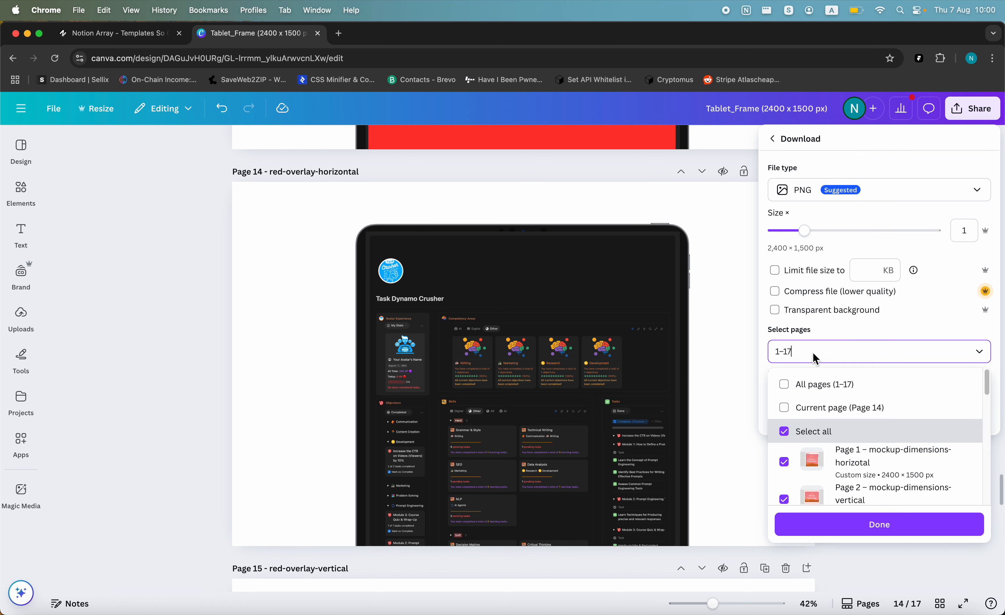
{"action": "left_click", "coordinate": [840, 411]}
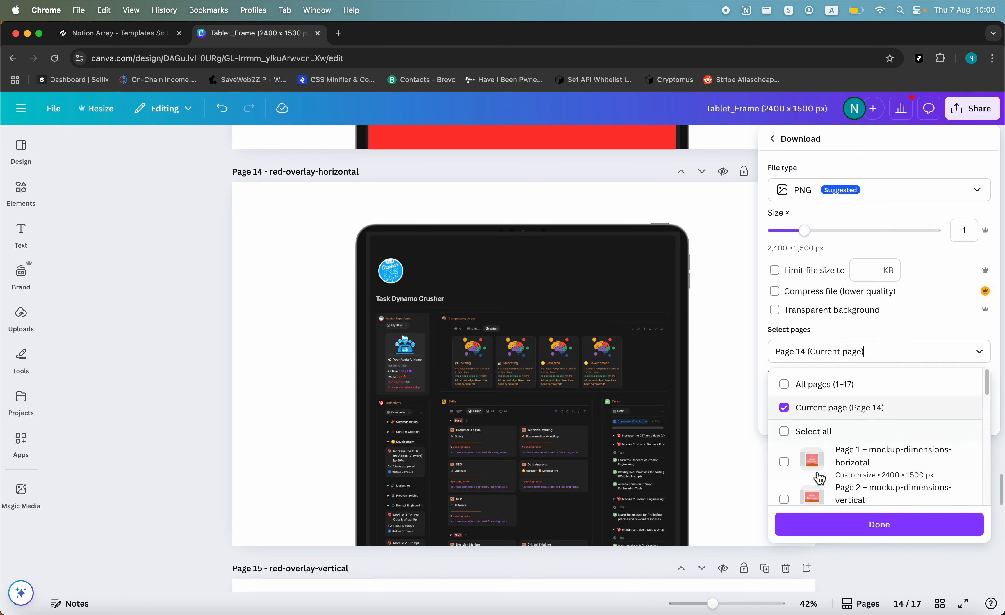
{"action": "left_click", "coordinate": [838, 528]}
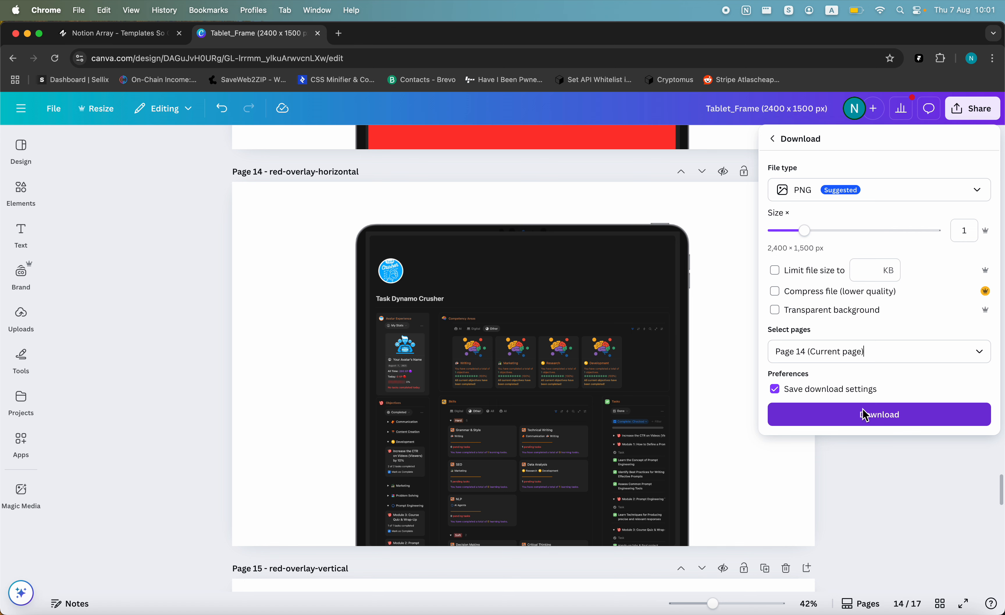
{"action": "left_click", "coordinate": [869, 419]}
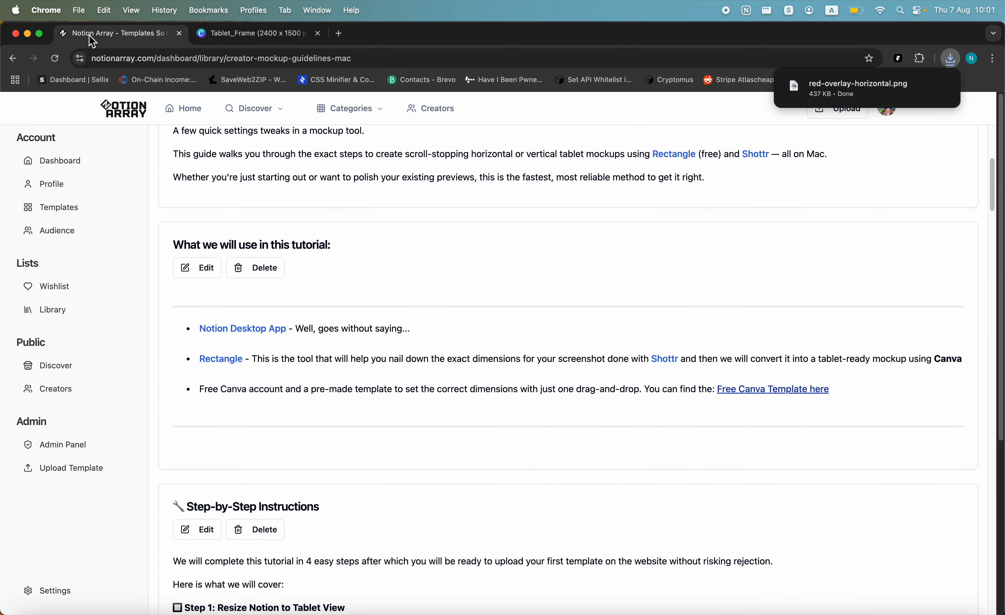
- Return to Notion Array, open the template upload form and enter the title "Task Dynamo"
{"action": "left_click", "coordinate": [92, 41]}
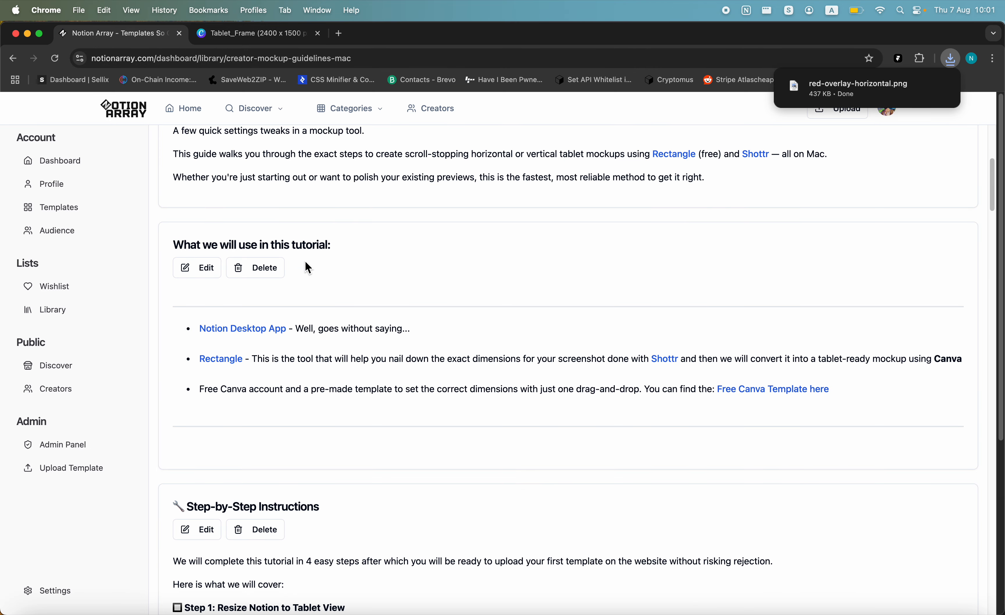
{"action": "scroll", "coordinate": [500, 285], "scroll_direction": "up", "scroll_amount": 10}
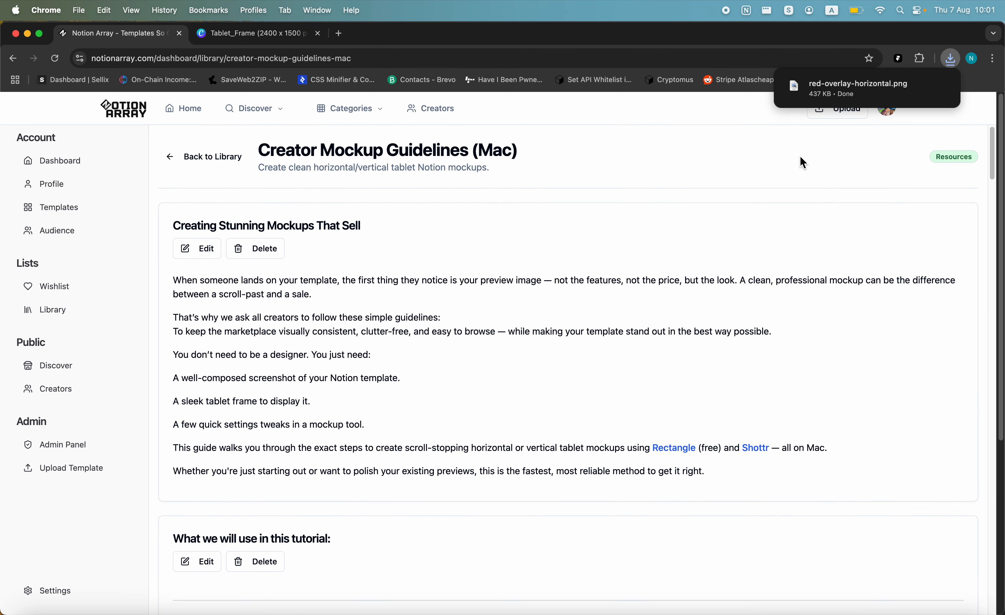
{"action": "left_click", "coordinate": [843, 114]}
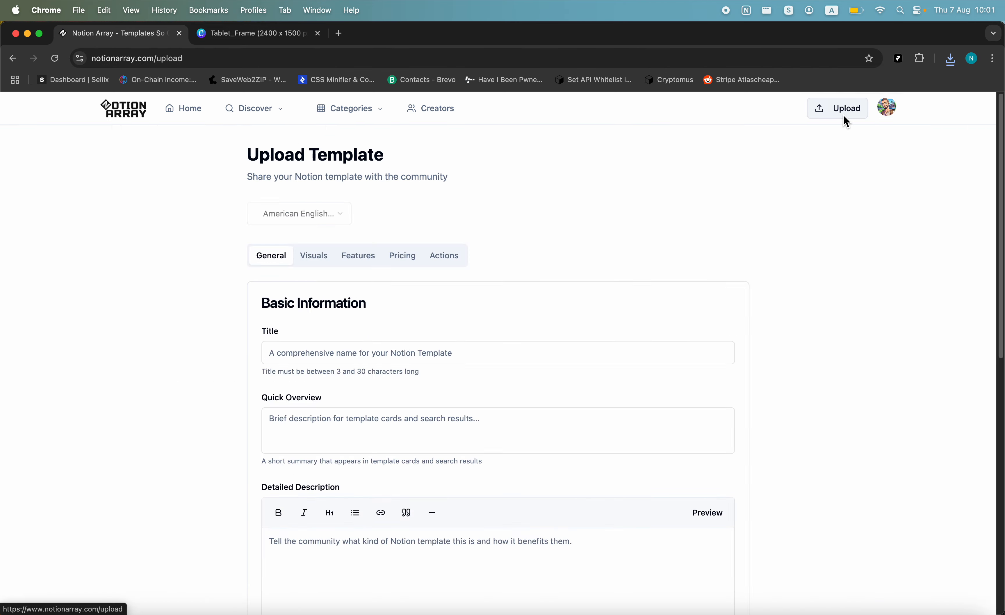
{"action": "scroll", "coordinate": [247, 270], "scroll_direction": "down", "scroll_amount": 1}
{"action": "scroll", "coordinate": [249, 271], "scroll_direction": "down", "scroll_amount": 1}
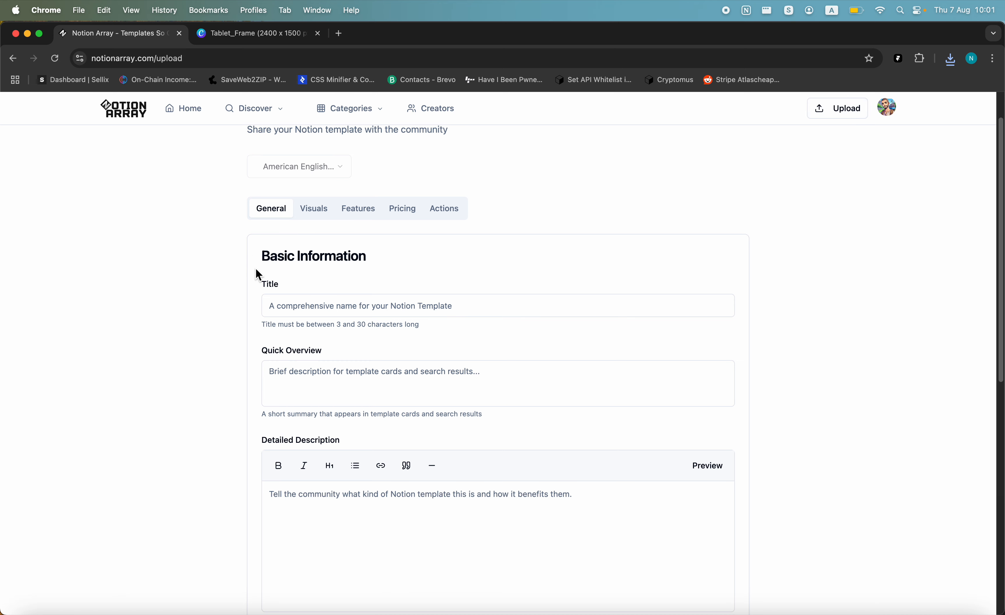
{"action": "left_click", "coordinate": [323, 308]}
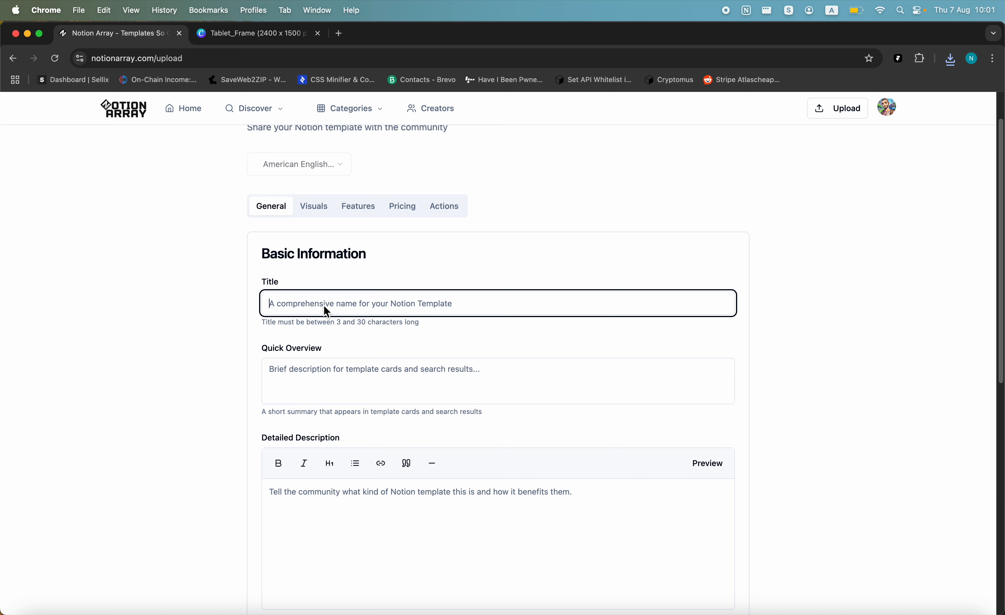
{"action": "type", "text": "Task Dynamo"}
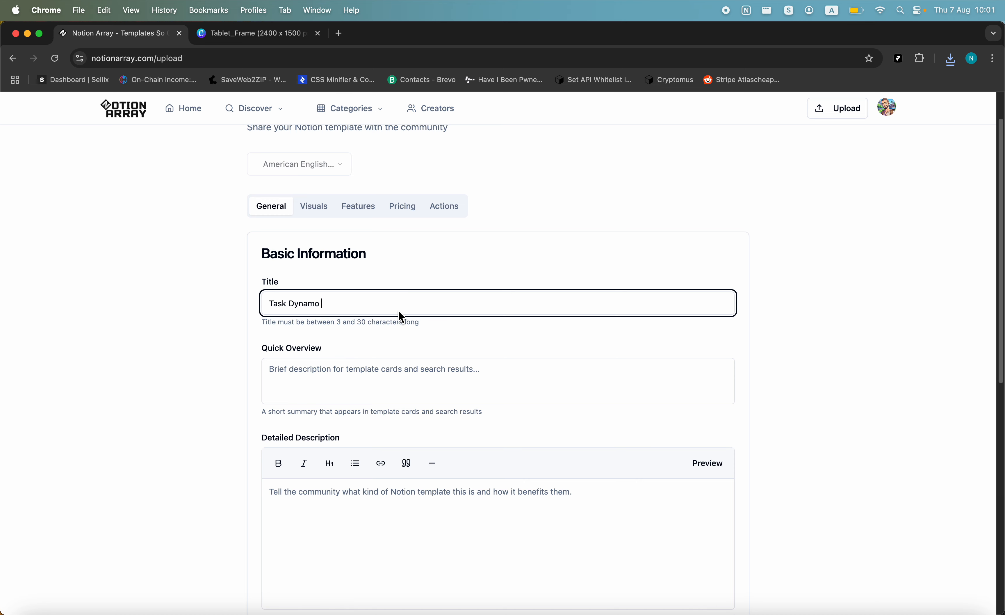
- Enter the quick overview "Task dynamo crusher helps you learn skills and track your progress across different areas."
{"action": "left_click", "coordinate": [399, 370]}
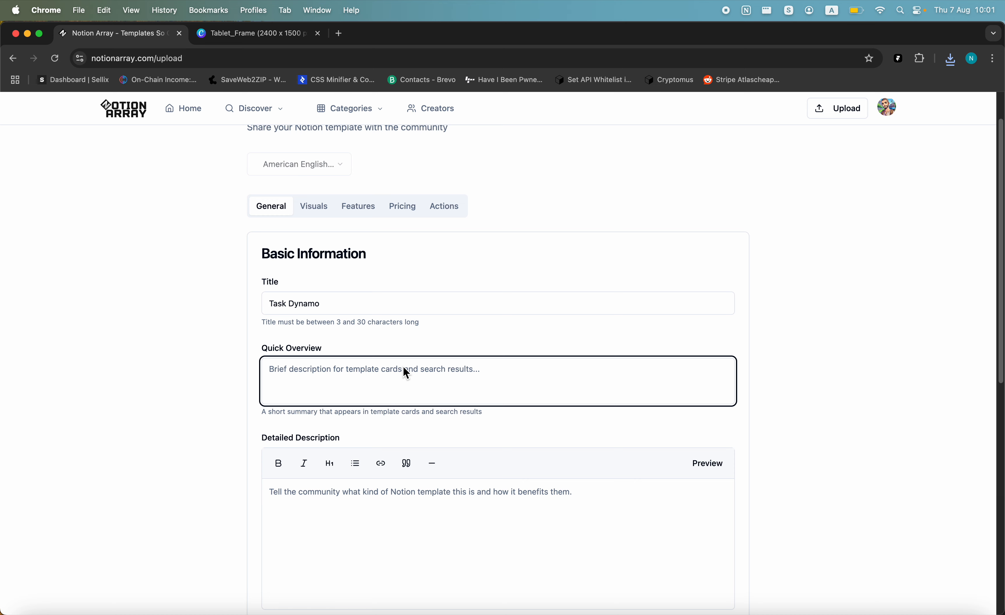
{"action": "type", "text": "Task "}
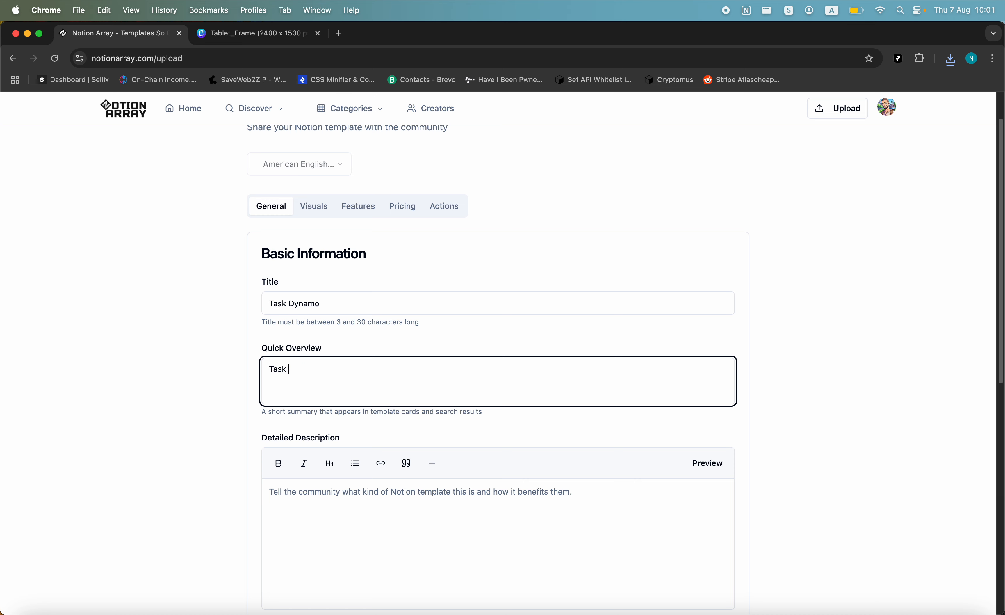
{"action": "type", "text": "dynamo crusher helps you learn skills and t"}
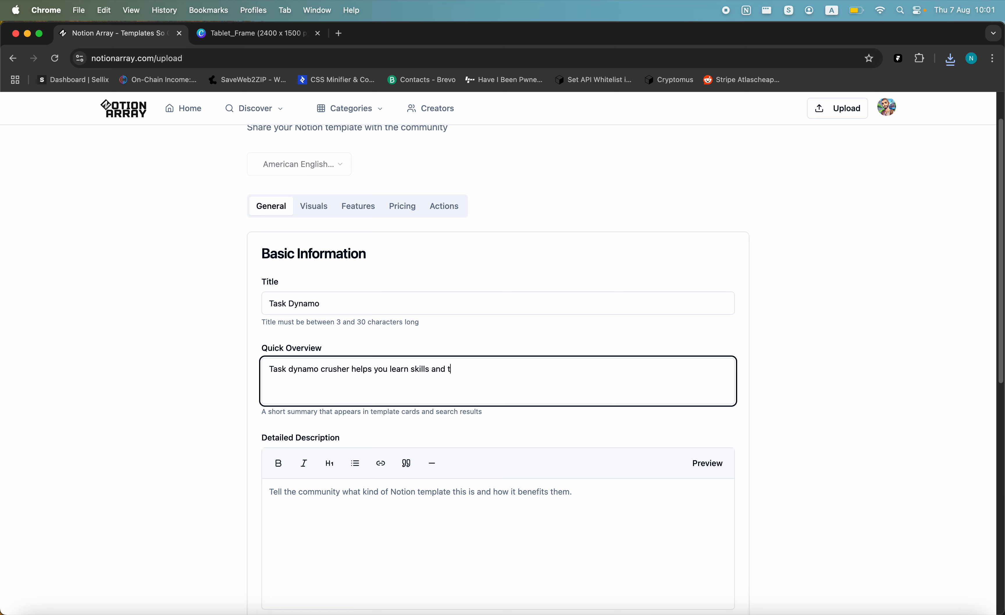
{"action": "type", "text": "rack your progress across different areas."}
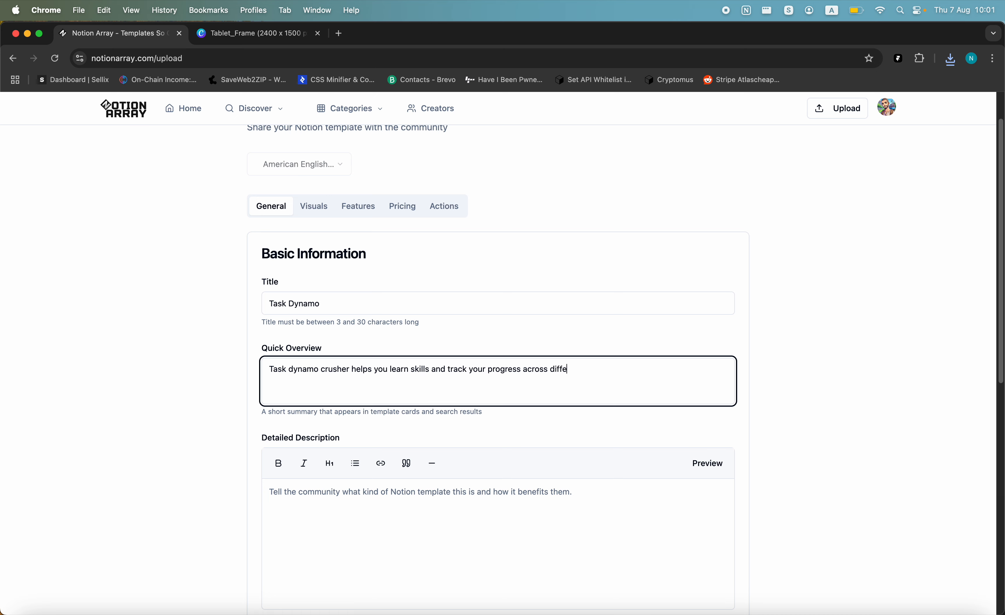
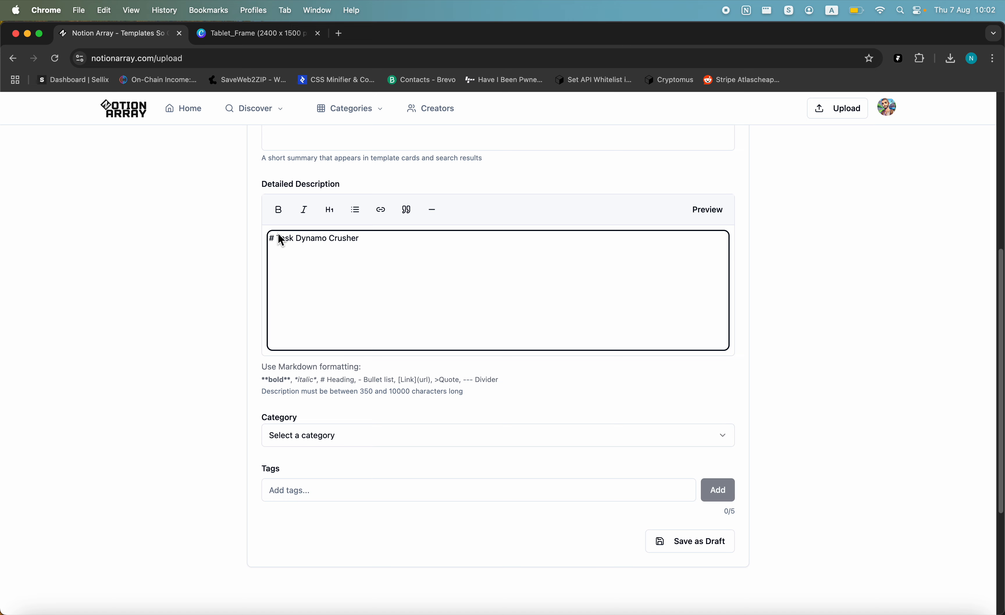
- Set the template's category to Creative and add the tags Creative, Learning, Skills and Productivity
{"action": "left_click", "coordinate": [302, 437]}
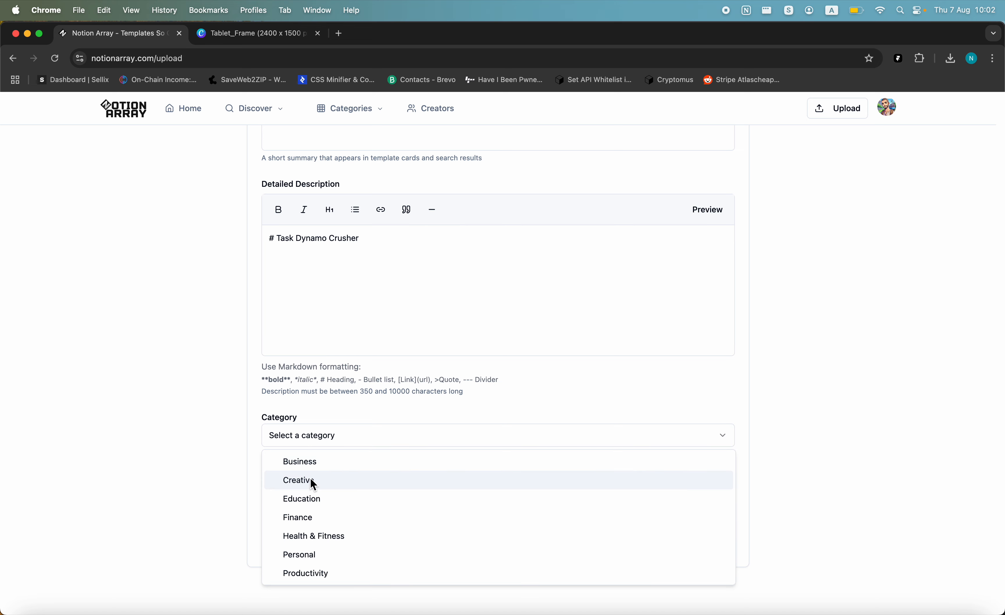
{"action": "left_click", "coordinate": [310, 479]}
{"action": "left_click", "coordinate": [297, 488]}
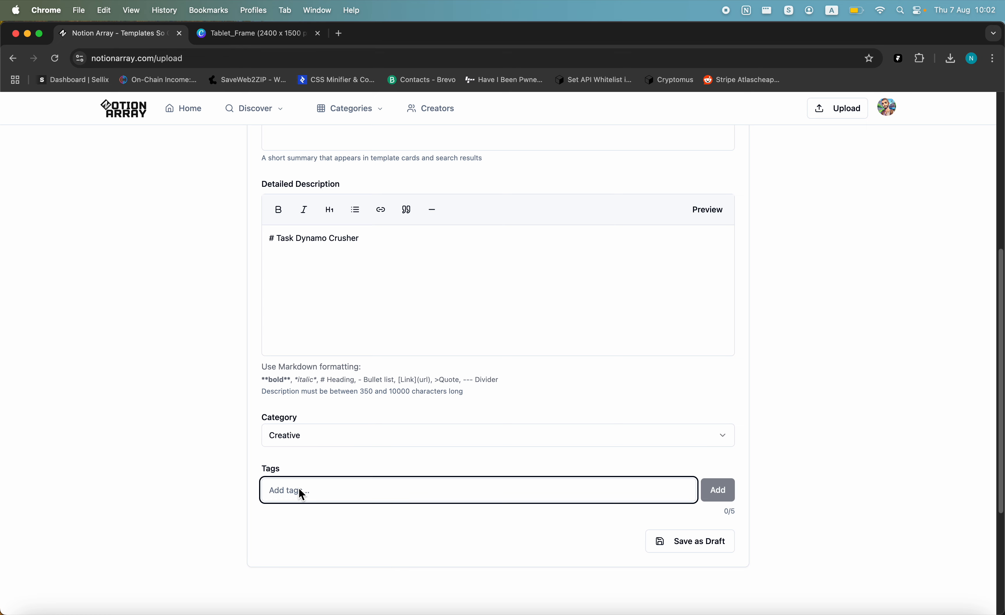
{"action": "type", "text": "Creative"}
{"action": "key", "text": "Return"}
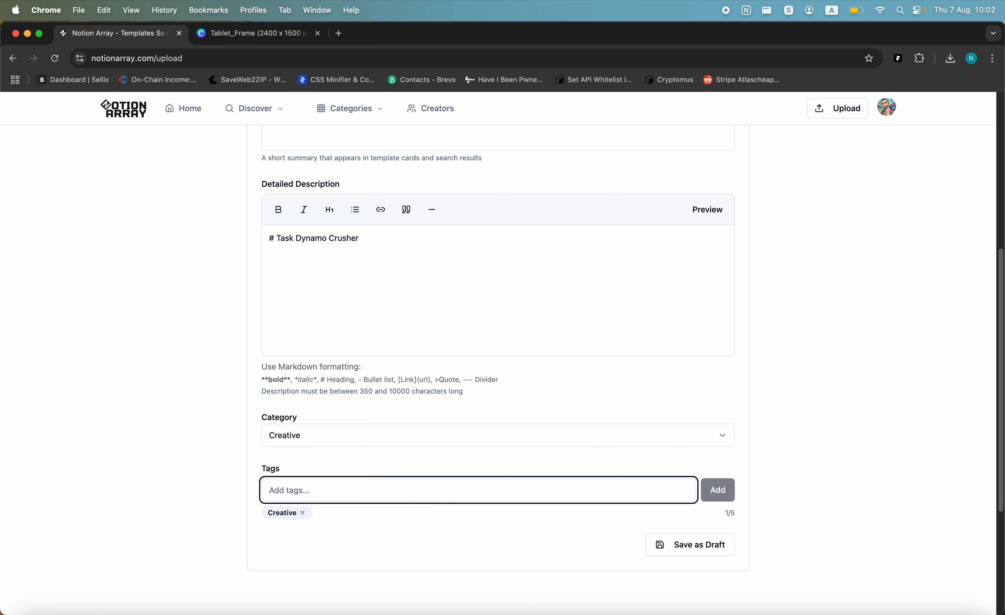
{"action": "type", "text": "Learning"}
{"action": "key", "text": "Return"}
{"action": "type", "text": "Skills"}
{"action": "key", "text": "Return"}
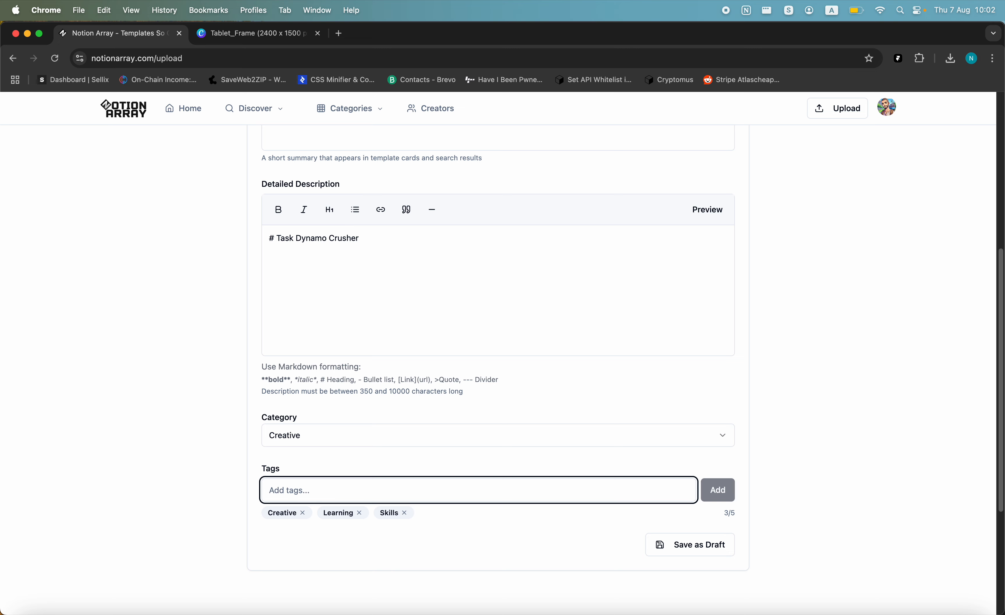
{"action": "type", "text": "Productivity"}
{"action": "key", "text": "Return"}
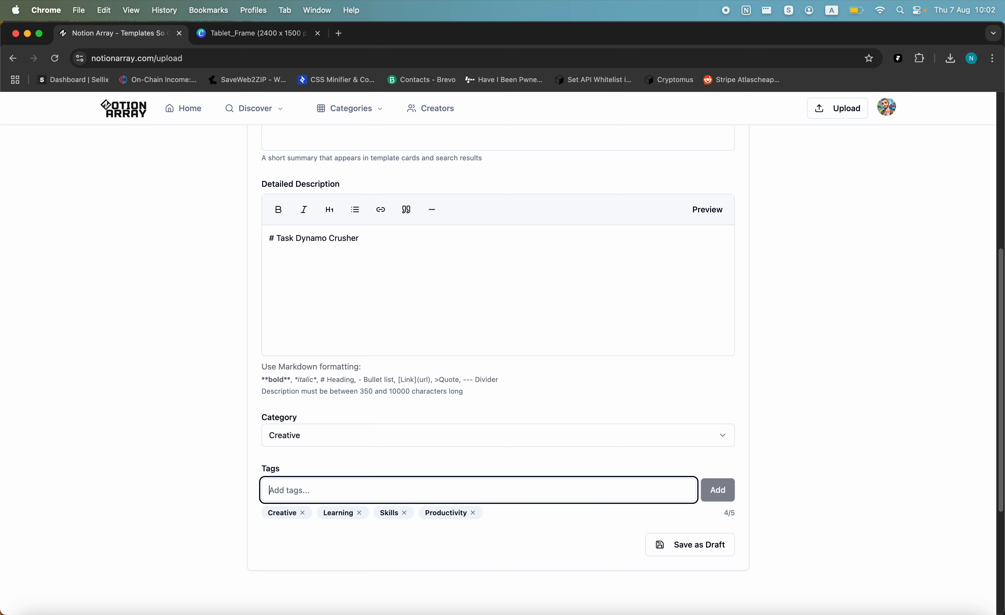
- Upload the finished tablet mockup from the Downloads folder as the template's main preview image
{"action": "scroll", "coordinate": [575, 437], "scroll_direction": "up", "scroll_amount": 5}
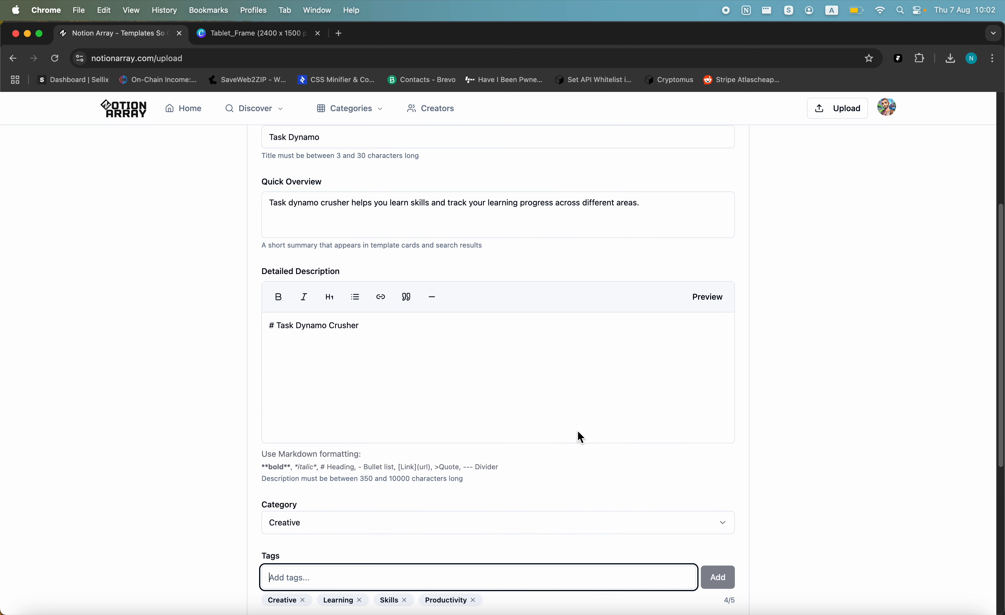
{"action": "scroll", "coordinate": [570, 418], "scroll_direction": "up", "scroll_amount": 3}
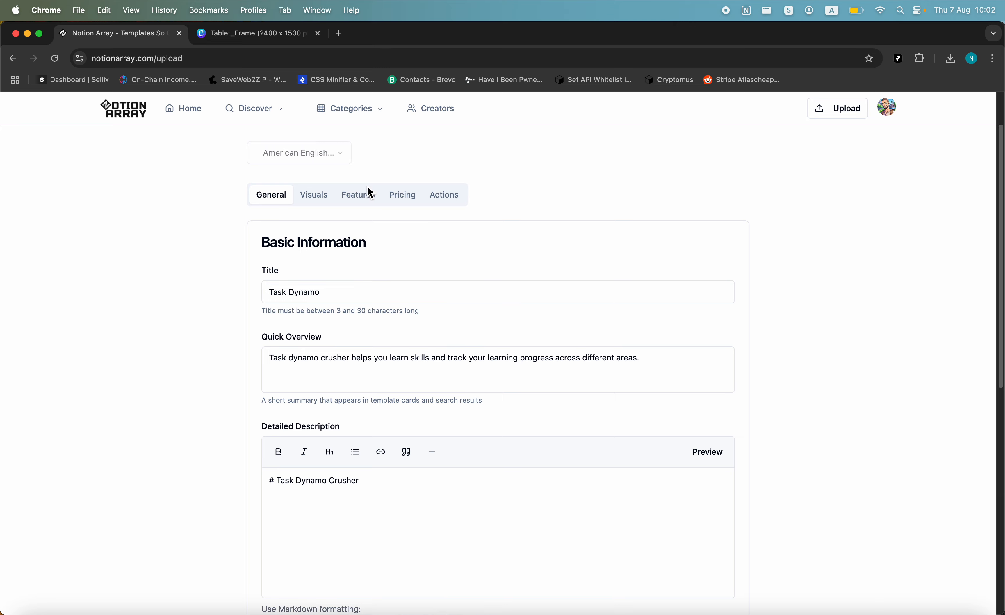
{"action": "left_click", "coordinate": [324, 200]}
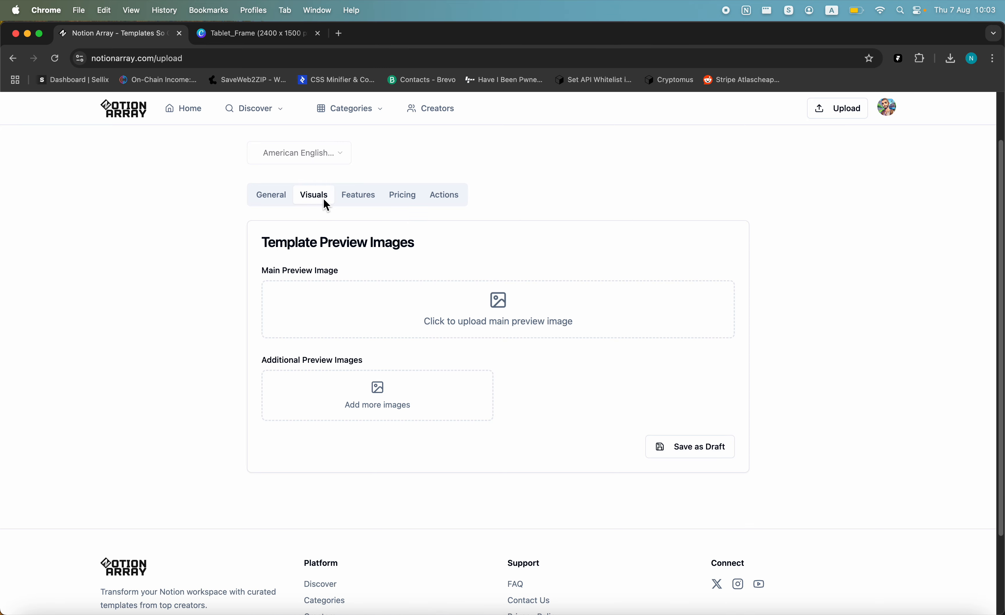
{"action": "left_click", "coordinate": [494, 310]}
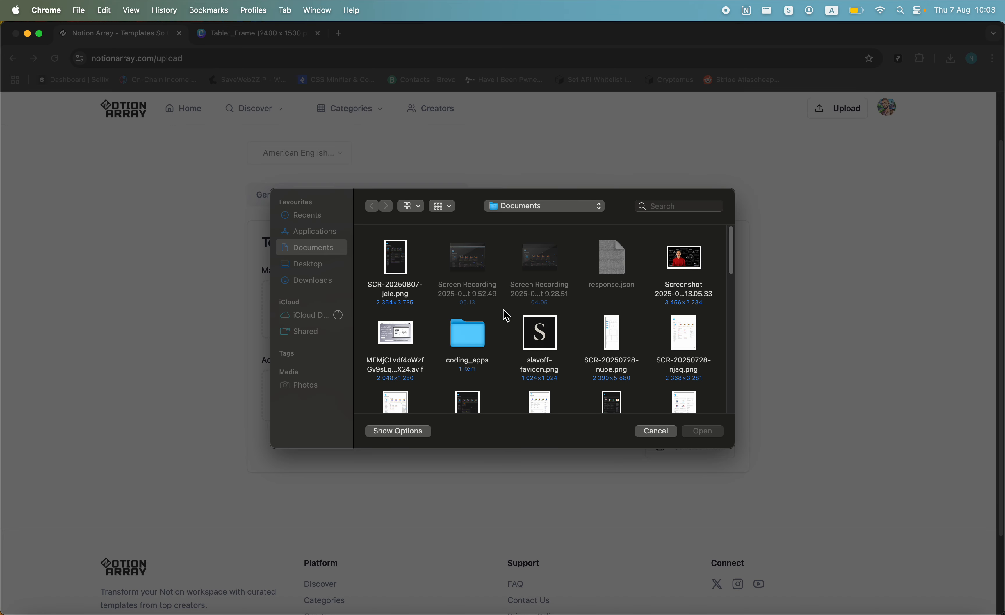
{"action": "left_click", "coordinate": [333, 278]}
{"action": "double_click", "coordinate": [384, 266]}
{"action": "scroll", "coordinate": [546, 302], "scroll_direction": "down", "scroll_amount": 3}
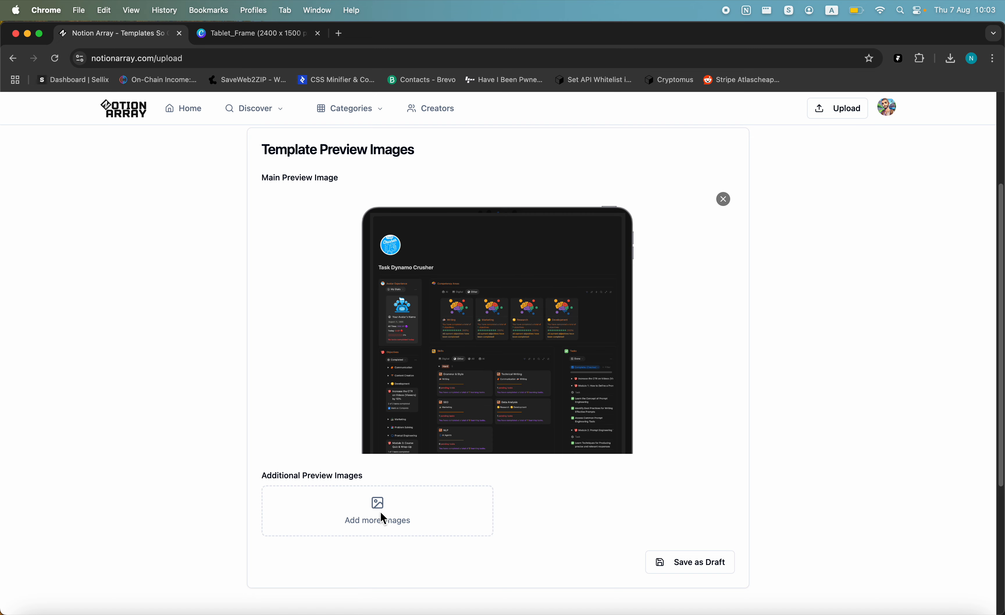
- Mark Notion template file as an included feature and Basic Notion knowledge as a requirement
{"action": "scroll", "coordinate": [410, 468], "scroll_direction": "up", "scroll_amount": 4}
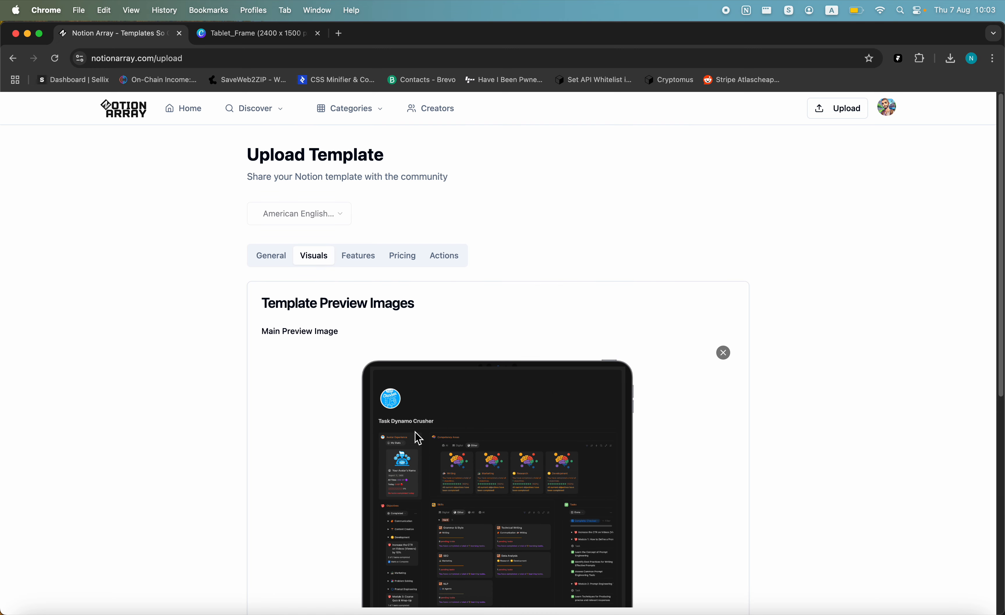
{"action": "left_click", "coordinate": [358, 264]}
{"action": "left_click", "coordinate": [306, 348]}
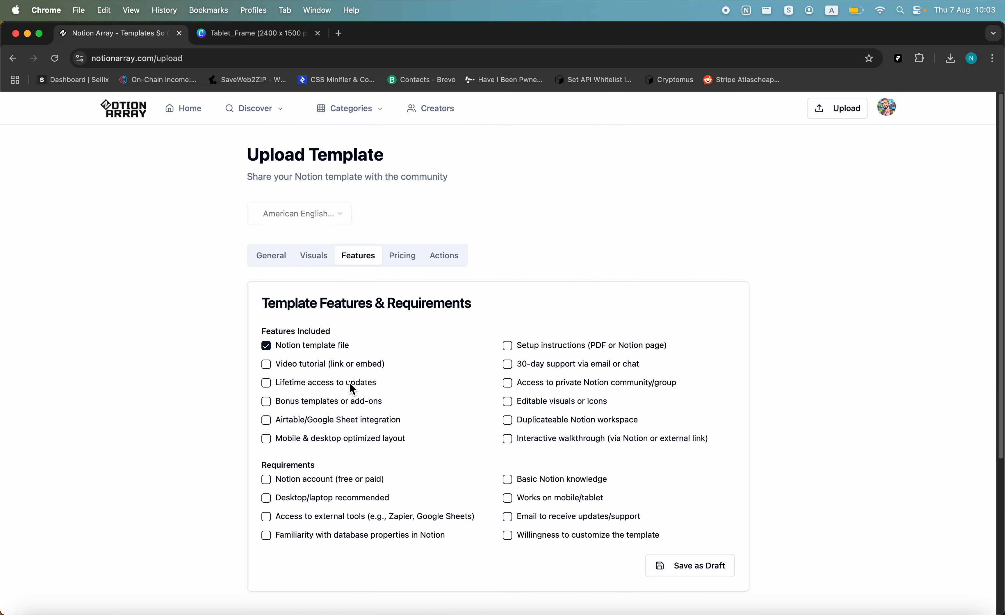
{"action": "left_click", "coordinate": [550, 478]}
- Set the template's price to $10
{"action": "left_click", "coordinate": [401, 256]}
{"action": "left_click", "coordinate": [316, 356]}
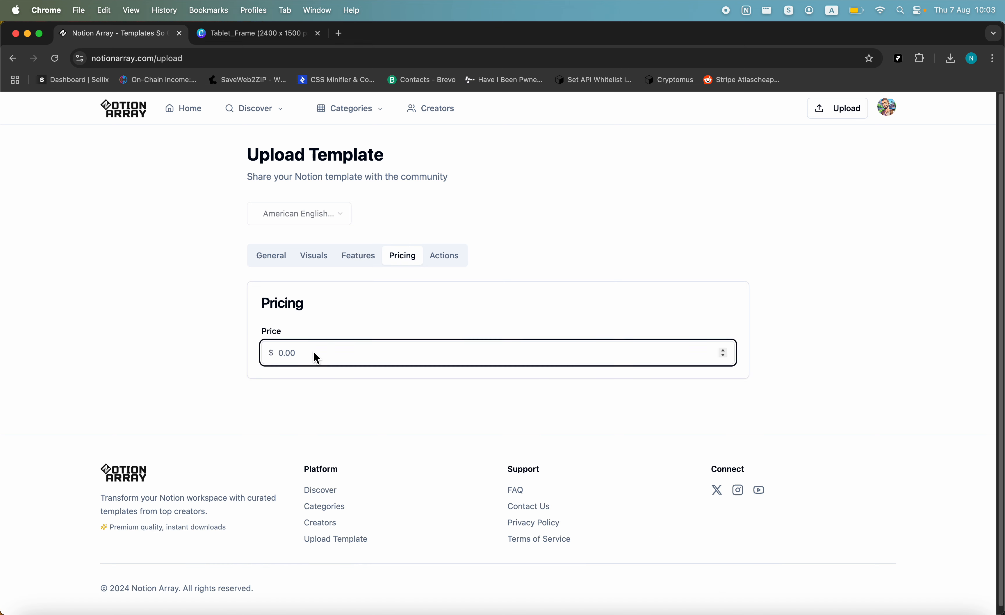
{"action": "type", "text": "10"}
{"action": "left_click", "coordinate": [391, 290]}
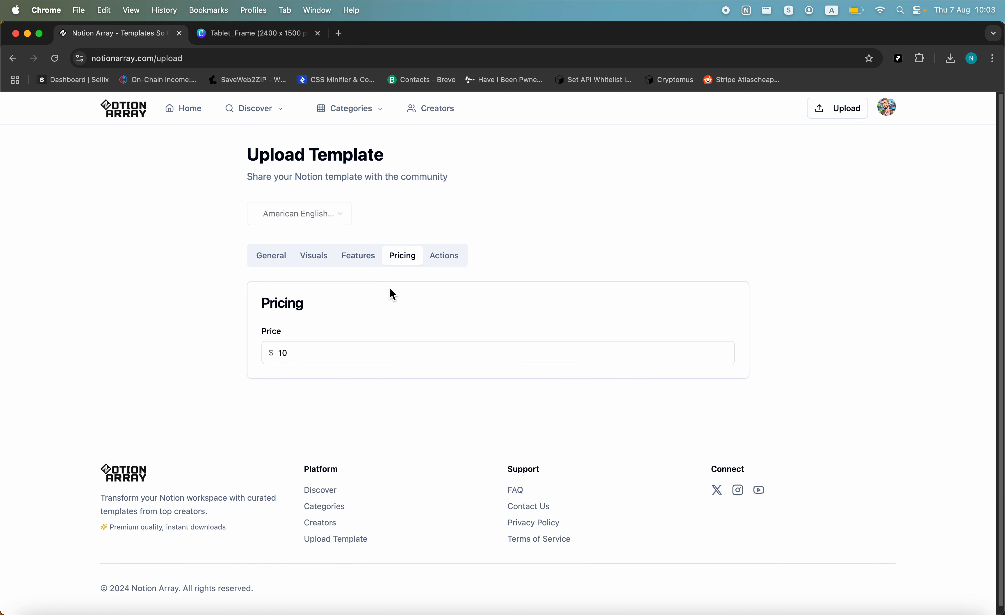
- Review the template link, file upload, draft saving and submission options in the upload form's final section
{"action": "left_click", "coordinate": [450, 261]}
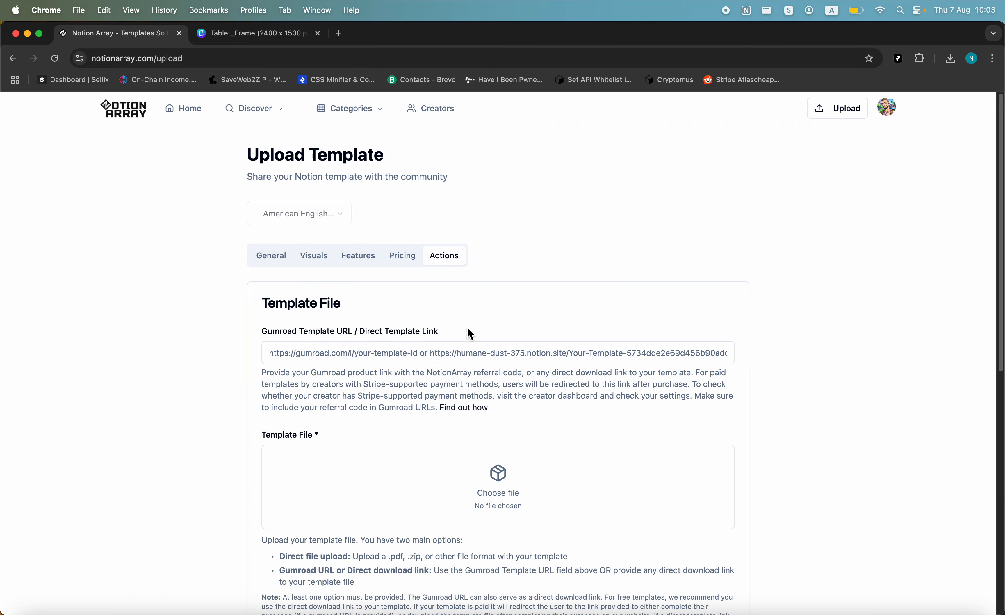
{"action": "scroll", "coordinate": [467, 327], "scroll_direction": "down", "scroll_amount": 5}
{"action": "scroll", "coordinate": [470, 268], "scroll_direction": "up", "scroll_amount": 2}
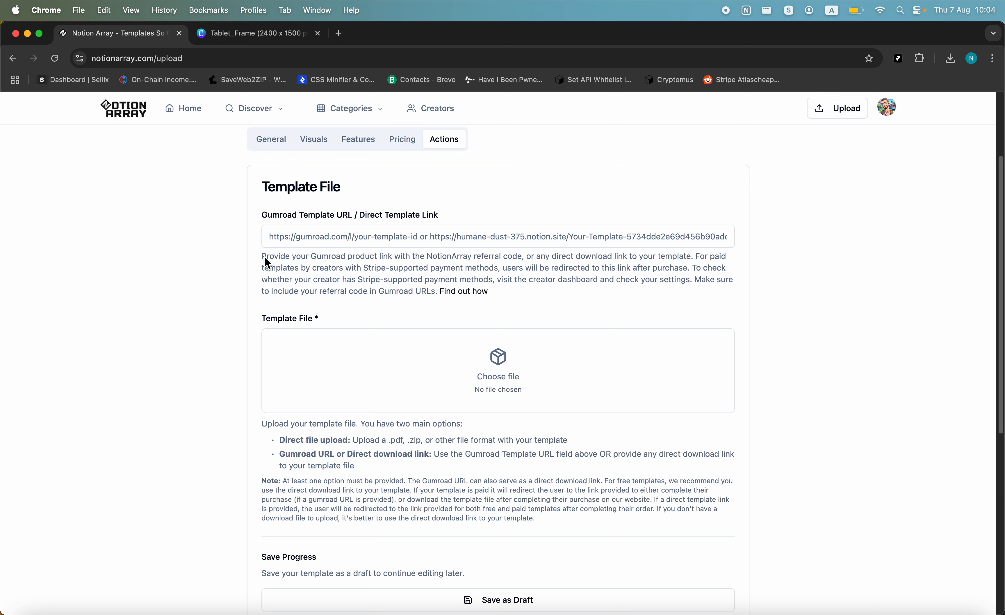
{"action": "left_click_drag", "start_coordinate": [265, 256], "coordinate": [429, 296]}
{"action": "left_click", "coordinate": [433, 293]}
{"action": "scroll", "coordinate": [434, 383], "scroll_direction": "down", "scroll_amount": 3}
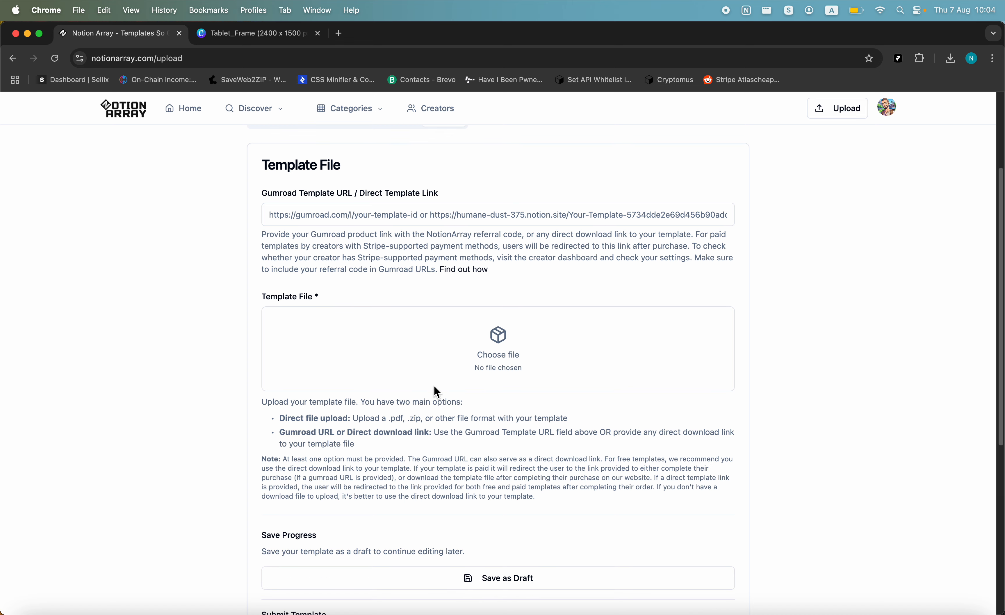
{"action": "scroll", "coordinate": [433, 383], "scroll_direction": "up", "scroll_amount": 2}
{"action": "scroll", "coordinate": [435, 372], "scroll_direction": "up", "scroll_amount": 2}
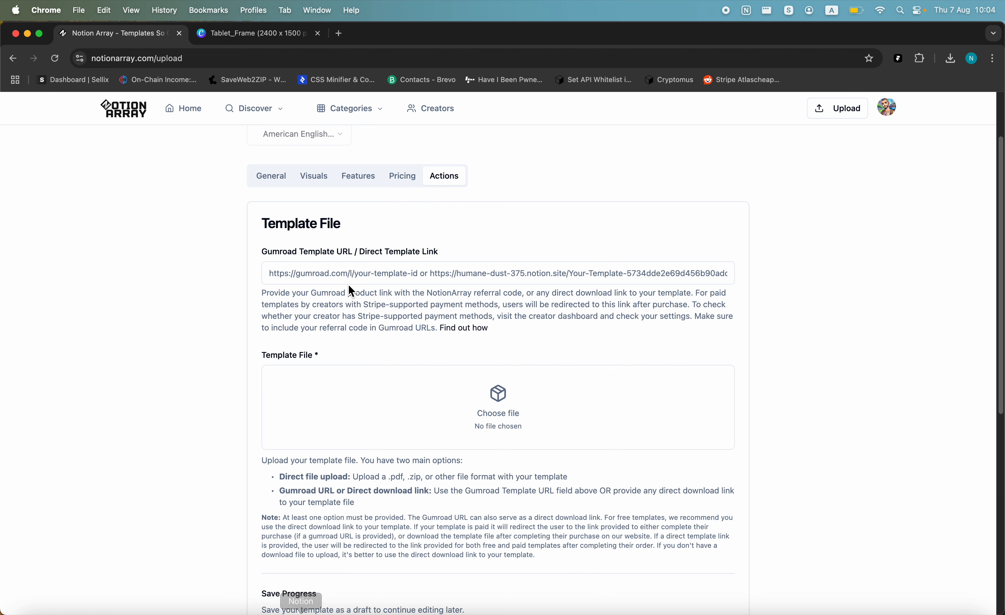
- Switch to Notion, publish the Task Dynamo Crusher page to the web, and copy its public site link
{"action": "left_click", "coordinate": [301, 613]}
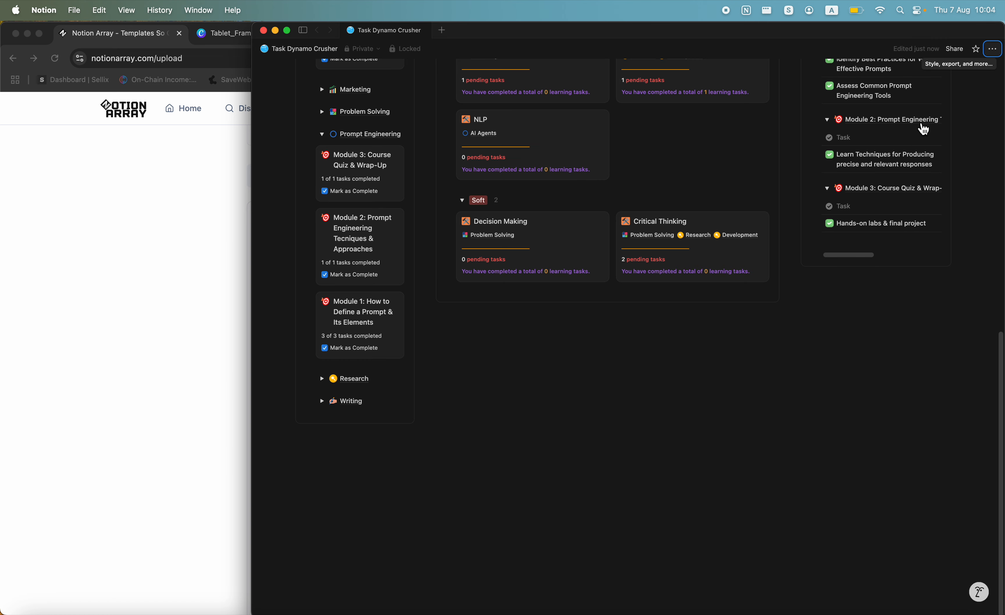
{"action": "left_click", "coordinate": [954, 48]}
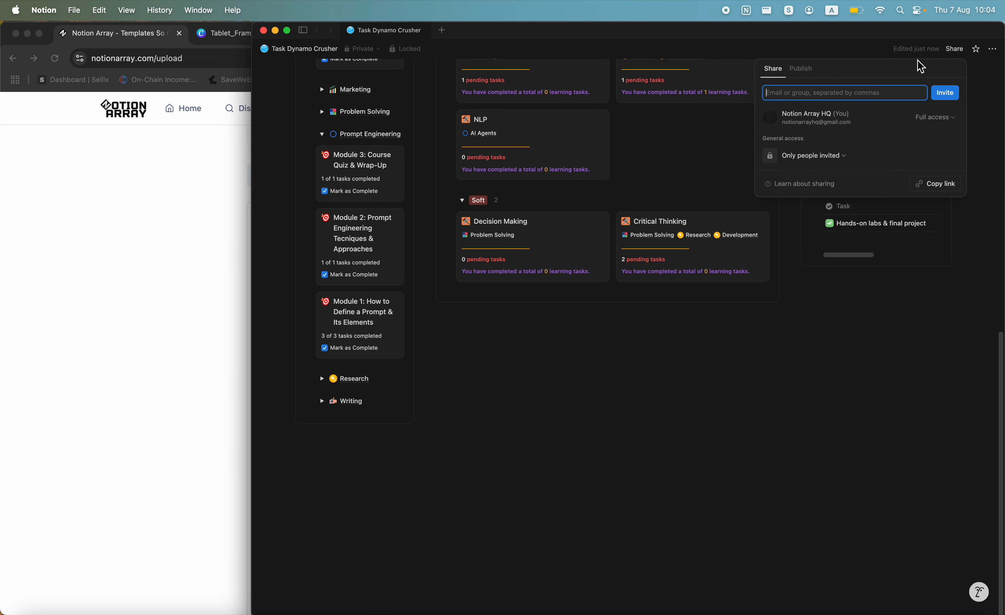
{"action": "left_click", "coordinate": [798, 70]}
{"action": "left_click", "coordinate": [830, 238]}
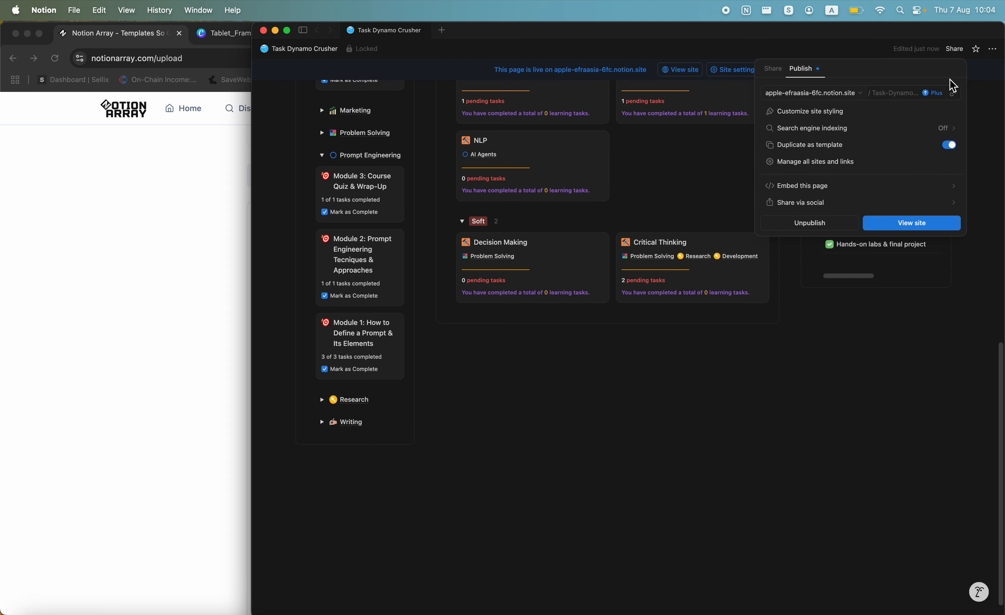
{"action": "left_click", "coordinate": [954, 93]}
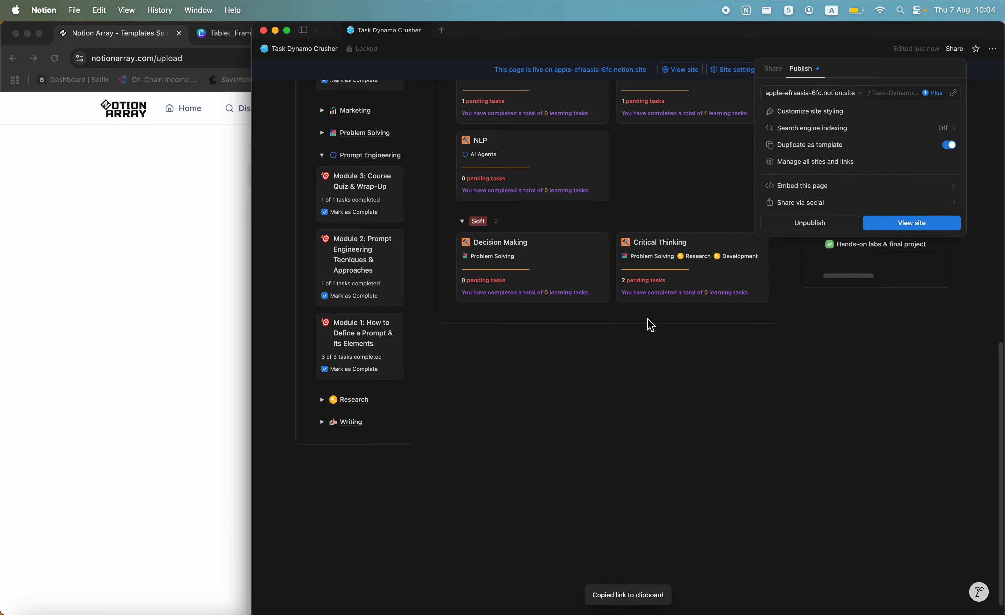
- Return to the Notion Array upload form in Chrome and paste the copied link as the template's Gumroad or direct template link
{"action": "left_click", "coordinate": [189, 348]}
{"action": "left_click", "coordinate": [412, 274]}
{"action": "key", "text": "super+v"}
{"action": "left_click", "coordinate": [508, 331]}
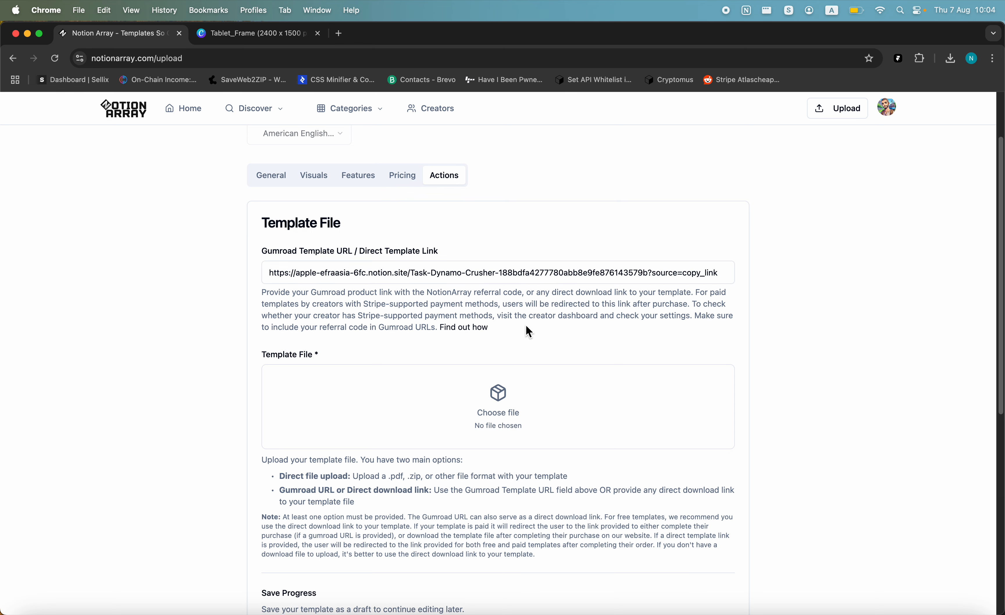
- Submit the template for review and filter My Templates to the pending ones
{"action": "scroll", "coordinate": [526, 324], "scroll_direction": "down", "scroll_amount": 1}
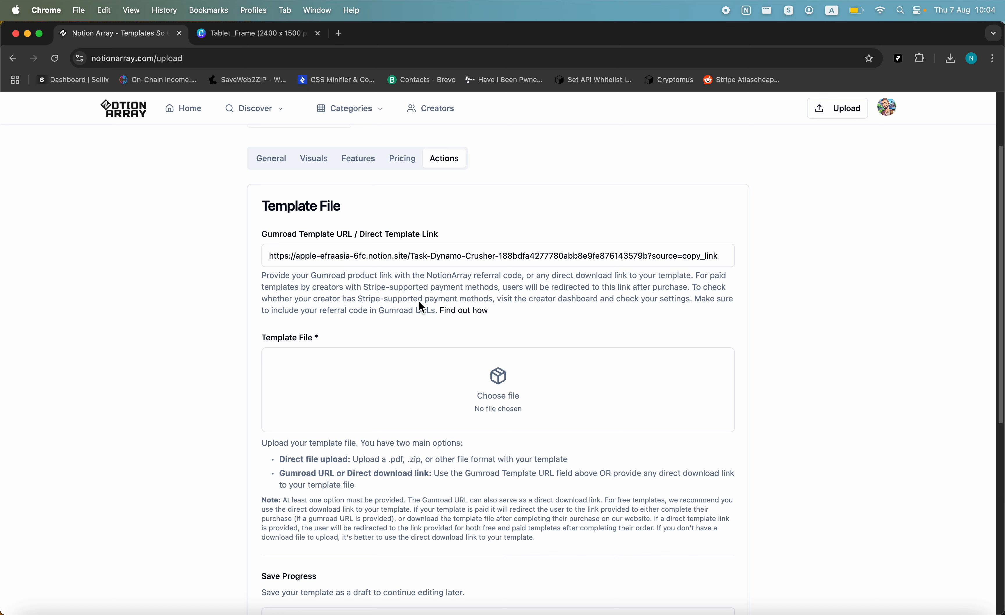
{"action": "scroll", "coordinate": [437, 329], "scroll_direction": "down", "scroll_amount": 3}
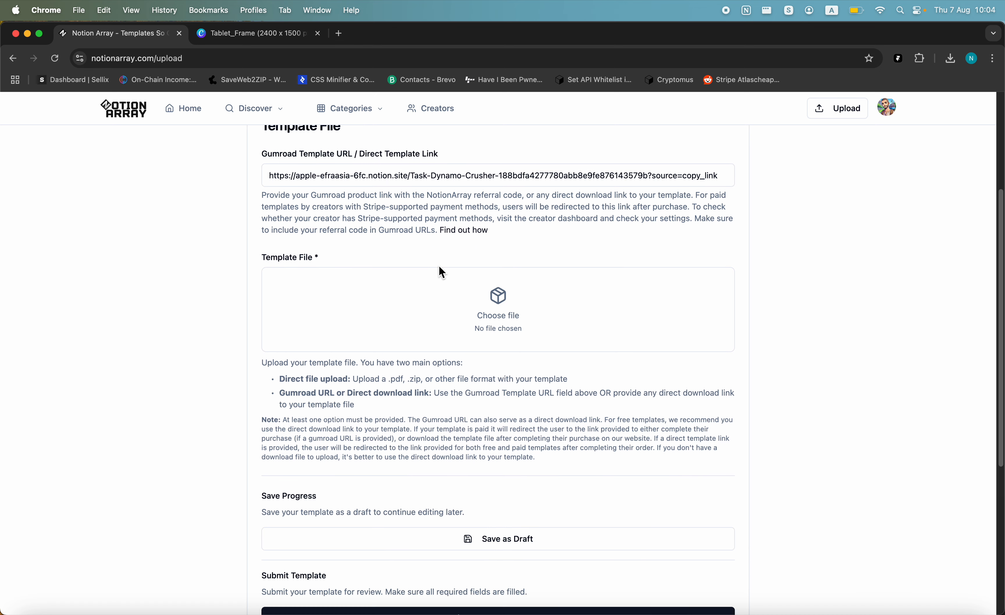
{"action": "scroll", "coordinate": [442, 260], "scroll_direction": "down", "scroll_amount": 4}
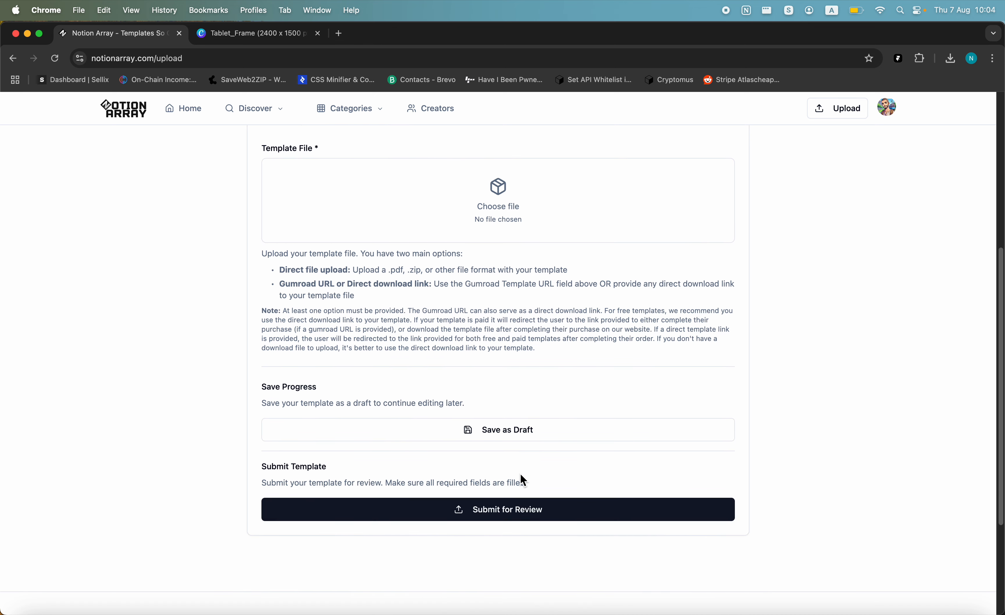
{"action": "left_click", "coordinate": [500, 511]}
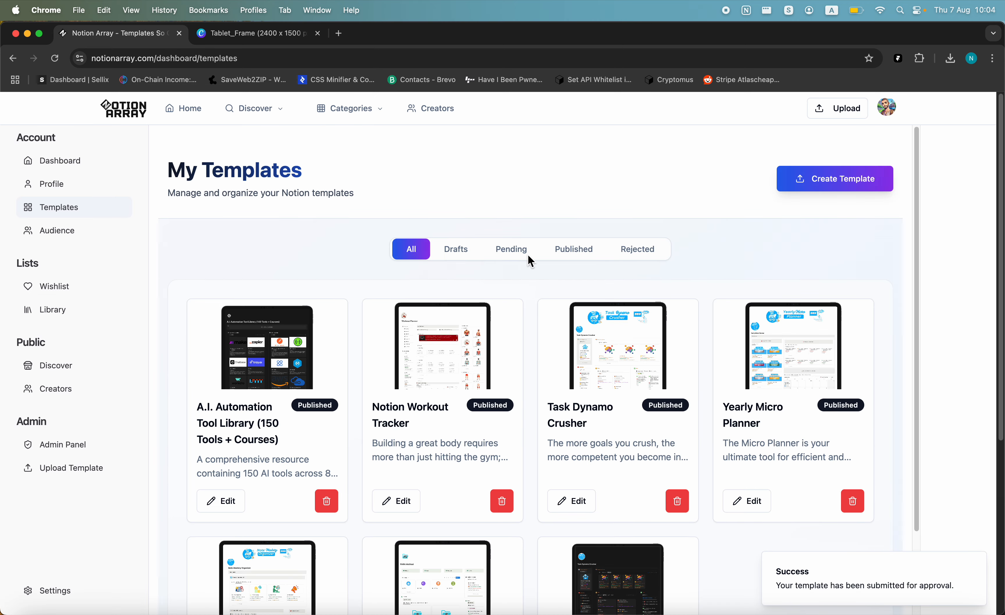
{"action": "left_click", "coordinate": [514, 250]}
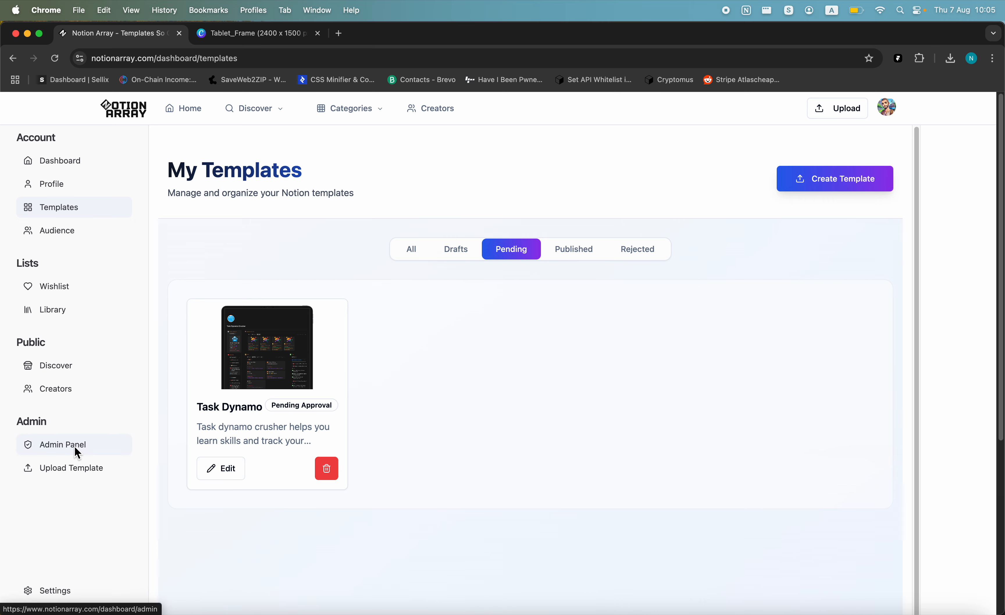
- Open the Task Dynamo submission for review from the admin dashboard's list of templates pending review
{"action": "left_click", "coordinate": [49, 452]}
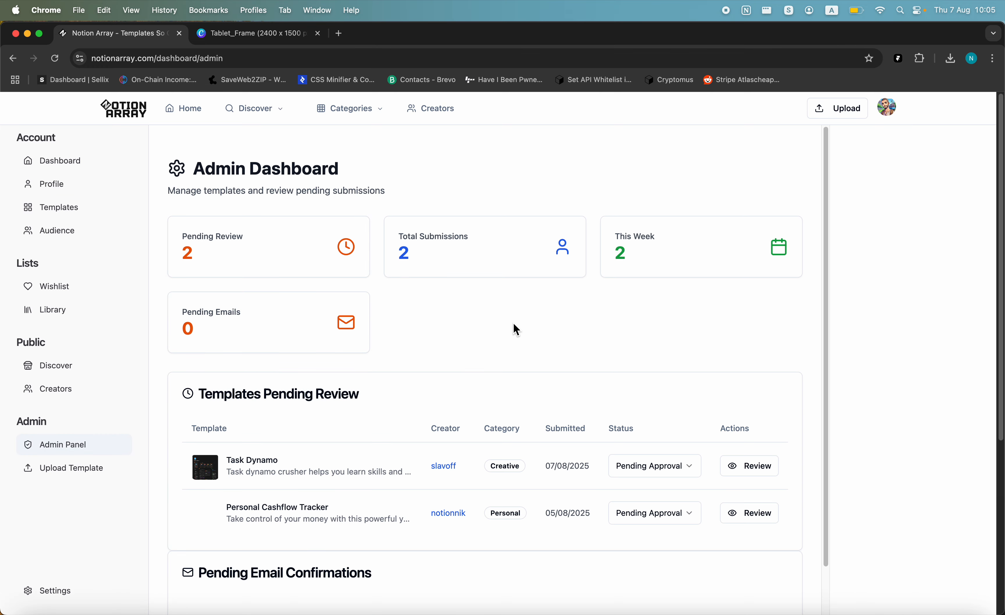
{"action": "scroll", "coordinate": [489, 334], "scroll_direction": "down", "scroll_amount": 2}
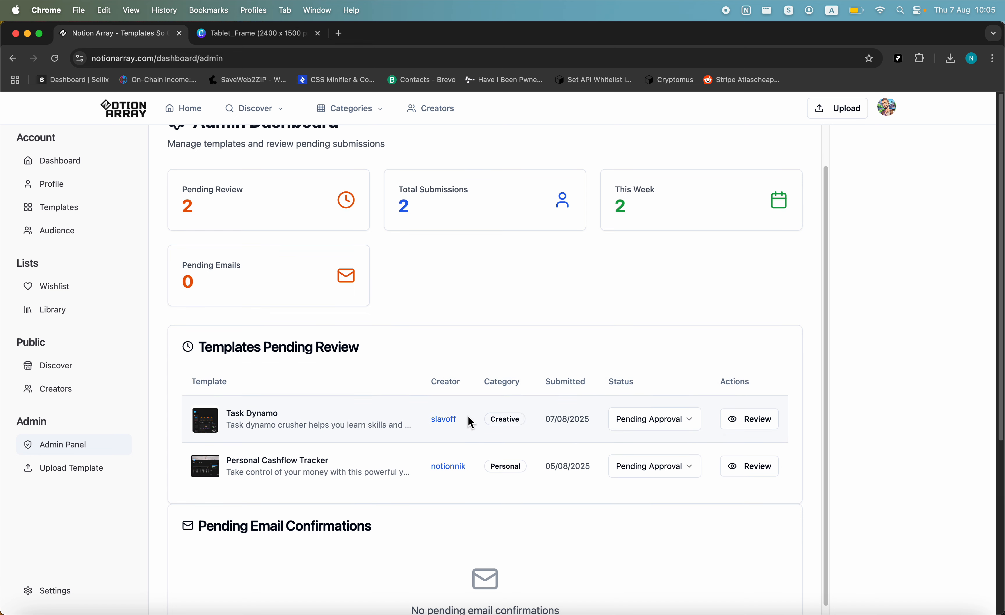
{"action": "left_click", "coordinate": [670, 429]}
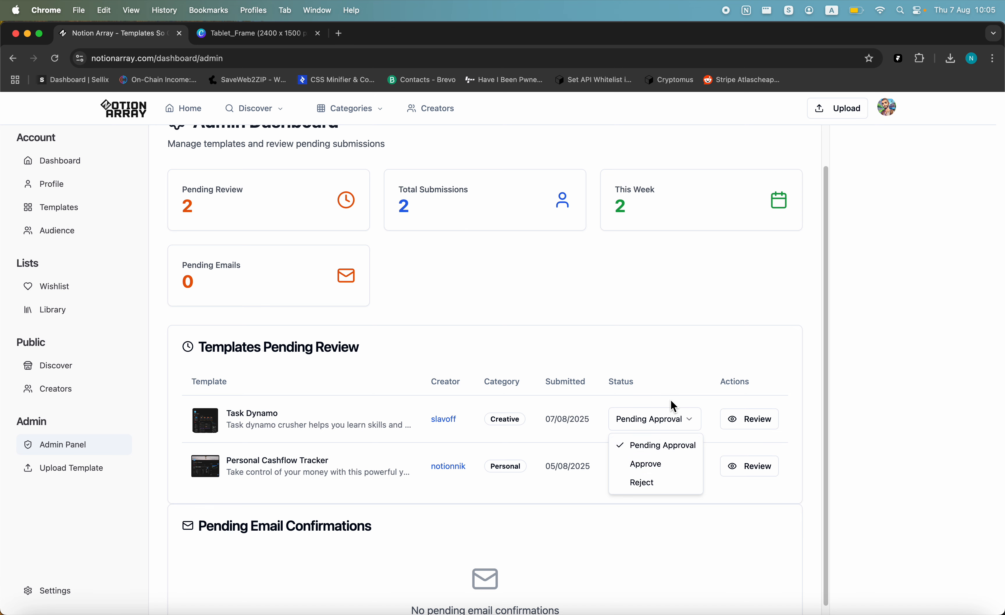
{"action": "left_click", "coordinate": [755, 421]}
{"action": "left_click", "coordinate": [754, 421]}
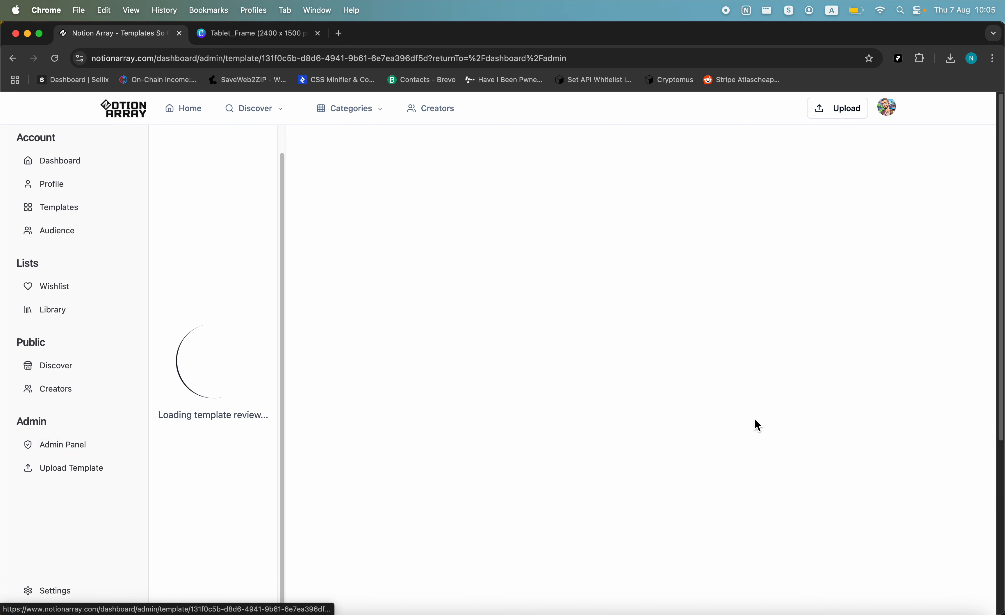
- Check the submission's linked Notion page, close it, and approve the Task Dynamo template
{"action": "scroll", "coordinate": [552, 326], "scroll_direction": "down", "scroll_amount": 5}
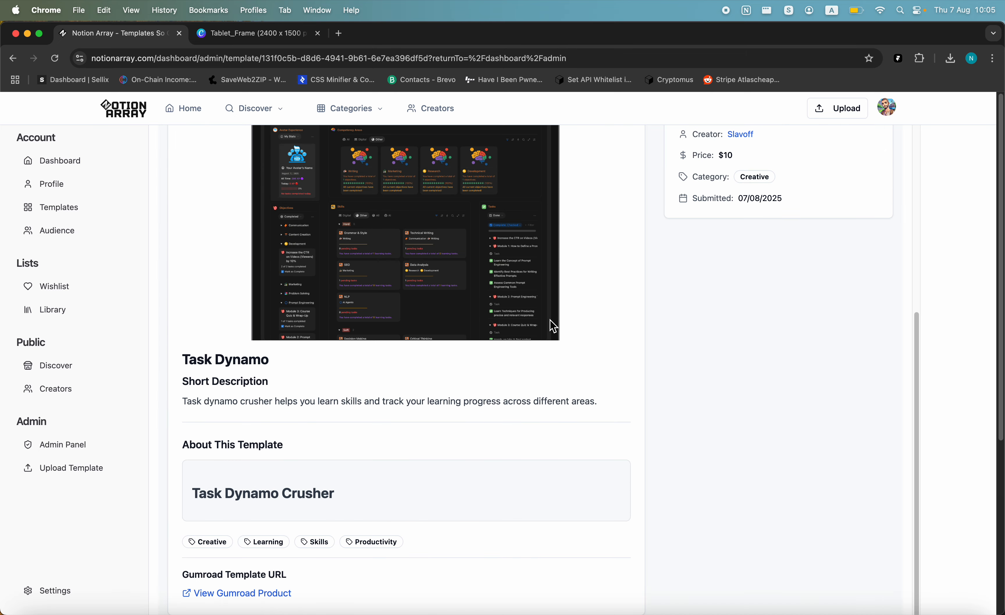
{"action": "left_click", "coordinate": [213, 597]}
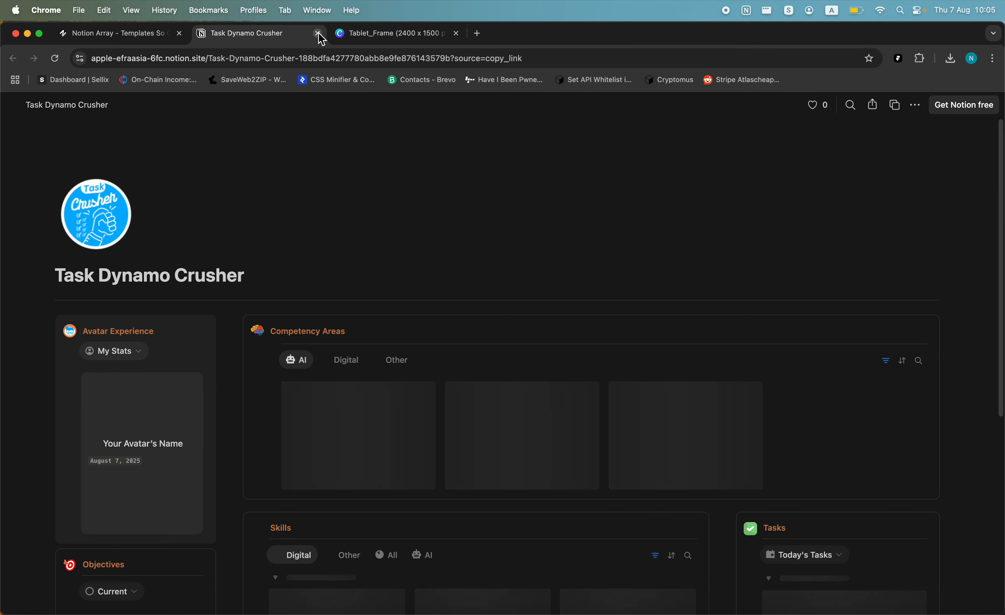
{"action": "left_click", "coordinate": [318, 35]}
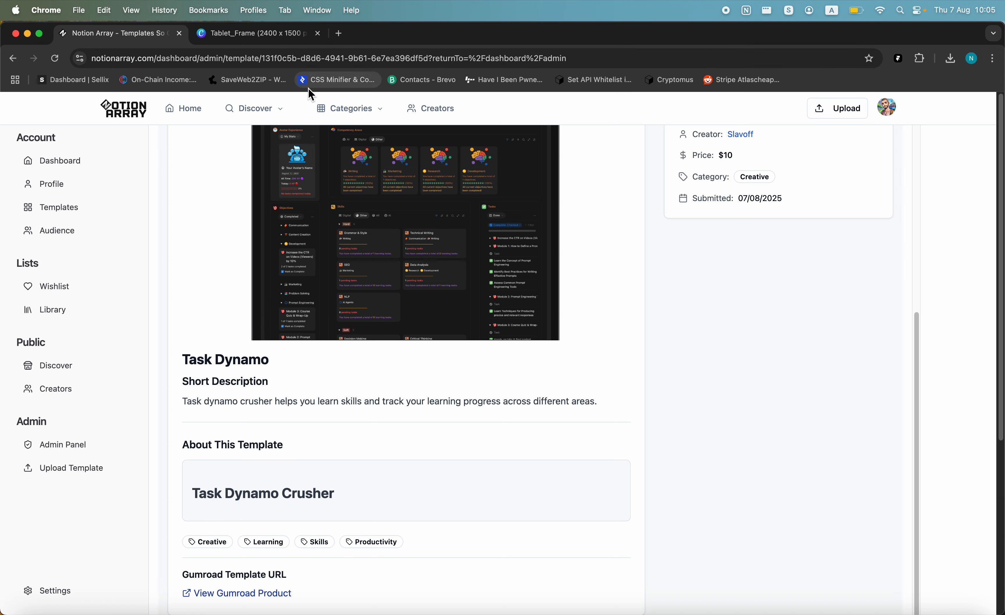
{"action": "scroll", "coordinate": [646, 333], "scroll_direction": "up", "scroll_amount": 6}
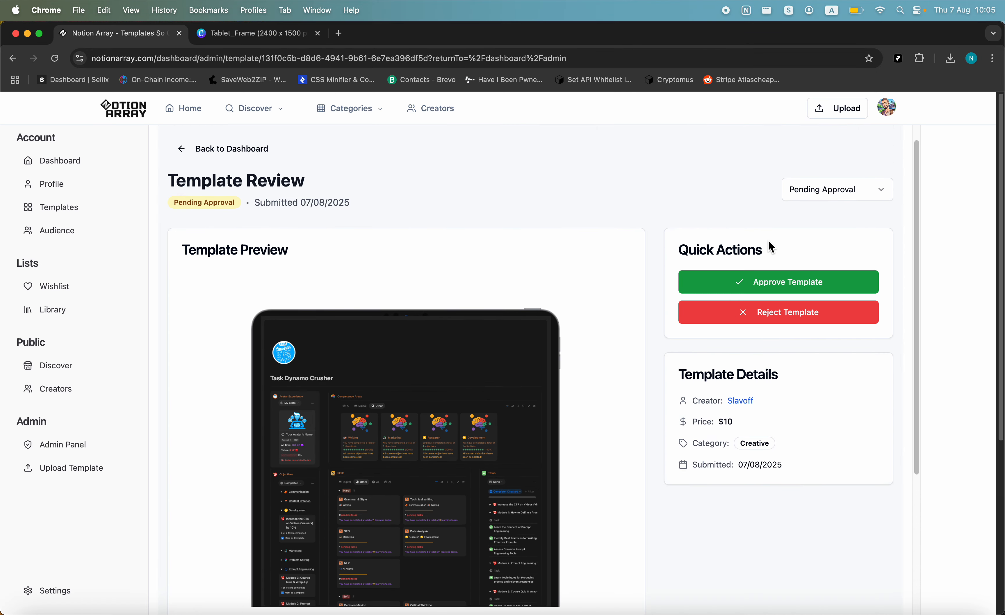
{"action": "left_click", "coordinate": [761, 284]}
- Open the published Task Dynamo listing from the creator's own profile
{"action": "left_click", "coordinate": [887, 108]}
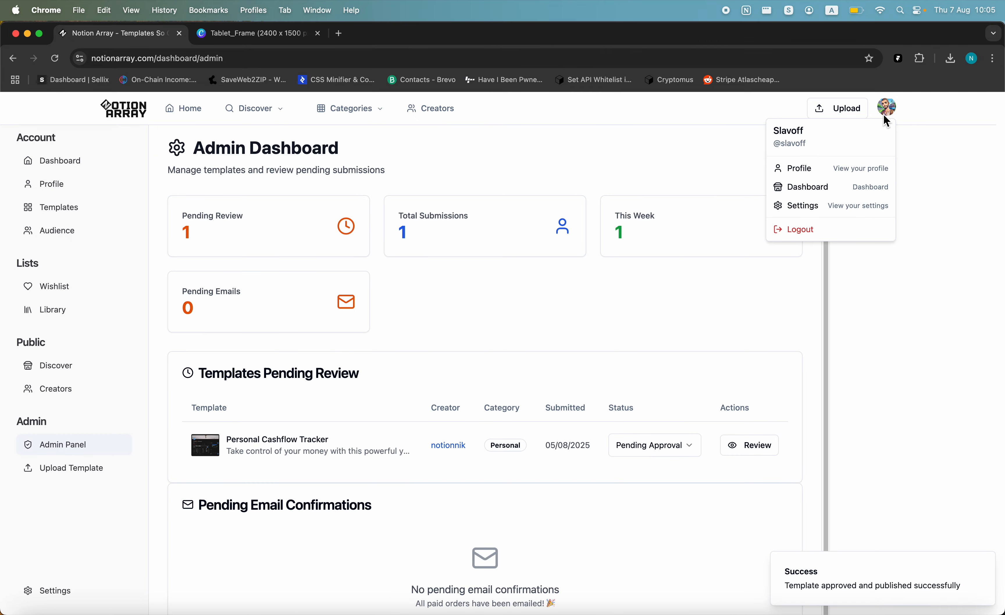
{"action": "left_click", "coordinate": [755, 168]}
{"action": "scroll", "coordinate": [475, 304], "scroll_direction": "down", "scroll_amount": 5}
{"action": "scroll", "coordinate": [426, 370], "scroll_direction": "down", "scroll_amount": 8}
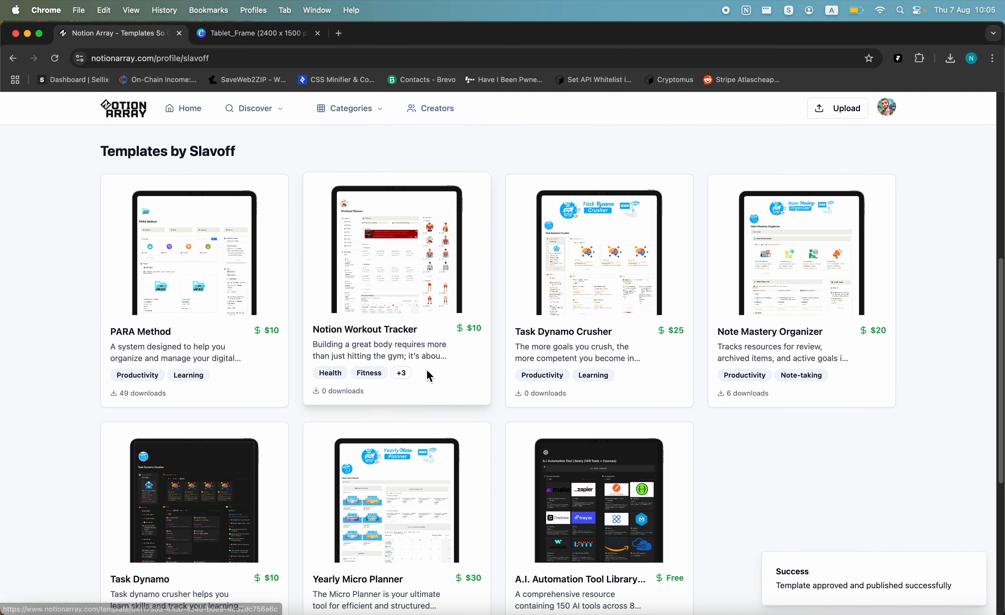
{"action": "left_click", "coordinate": [229, 339]}
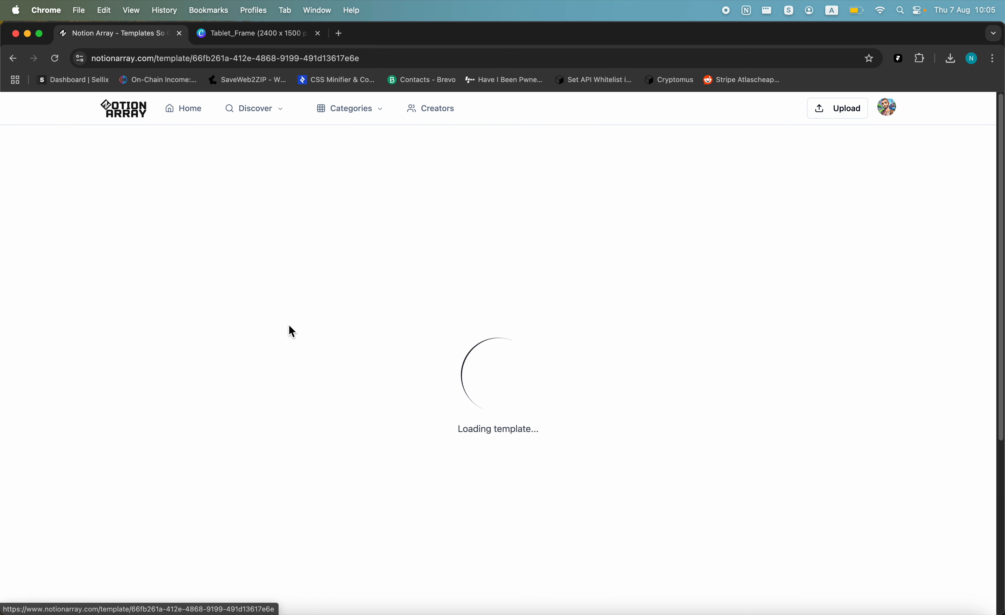
- Examine the Task Dynamo listing's preview image, purchase options, tags, overview, included items and requirements
{"action": "scroll", "coordinate": [663, 208], "scroll_direction": "down", "scroll_amount": 1}
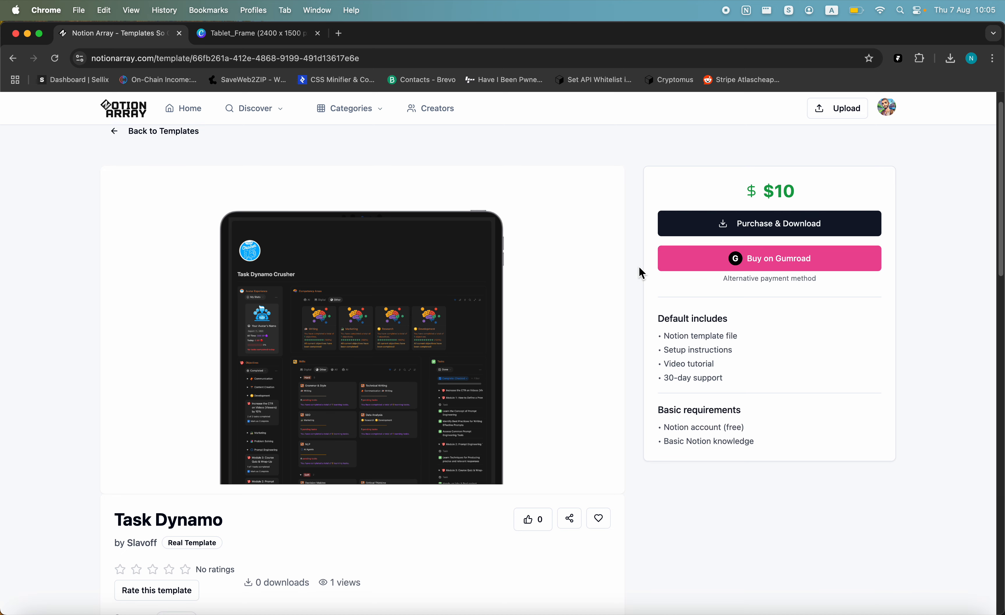
{"action": "scroll", "coordinate": [624, 272], "scroll_direction": "down", "scroll_amount": 7}
{"action": "scroll", "coordinate": [330, 328], "scroll_direction": "down", "scroll_amount": 4}
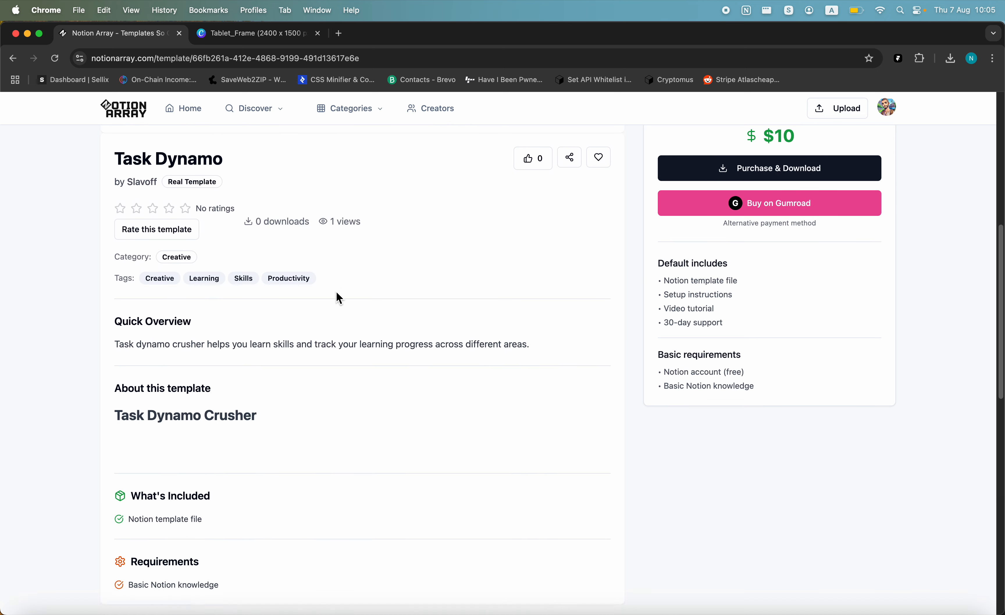
{"action": "scroll", "coordinate": [337, 296], "scroll_direction": "up", "scroll_amount": 4}
{"action": "scroll", "coordinate": [344, 299], "scroll_direction": "up", "scroll_amount": 7}
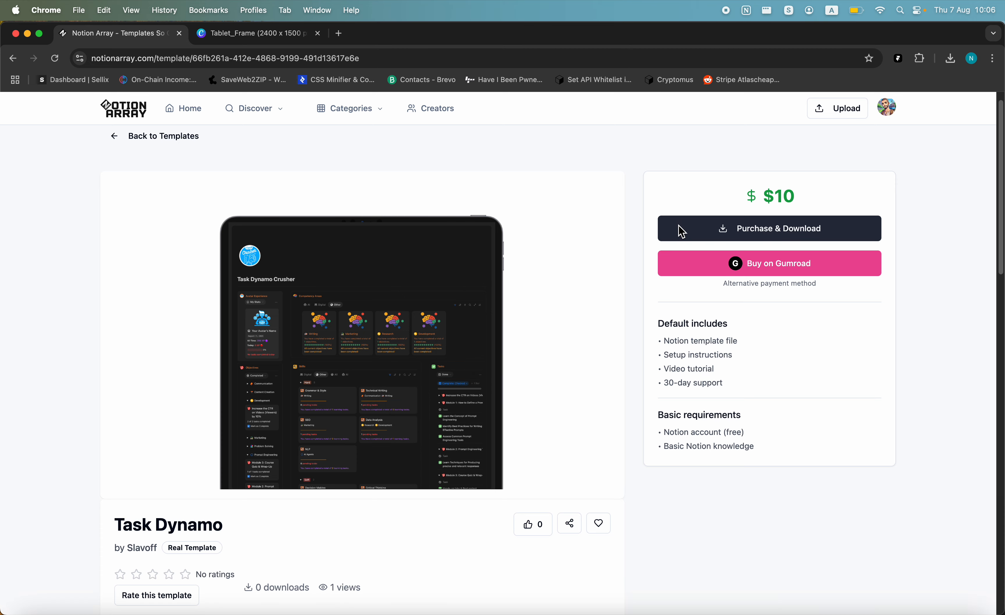
{"action": "scroll", "coordinate": [635, 237], "scroll_direction": "down", "scroll_amount": 10}
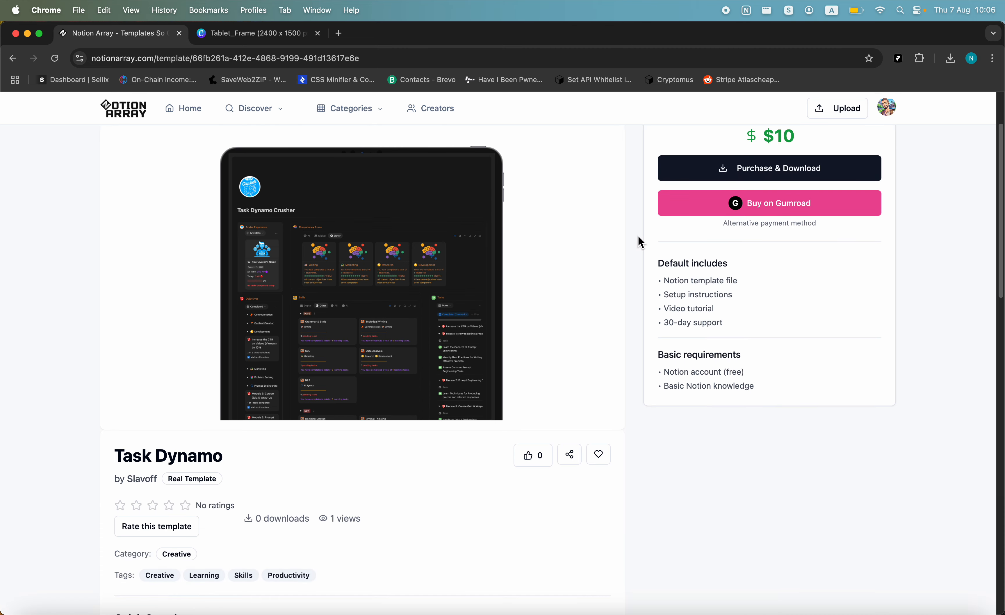
{"action": "scroll", "coordinate": [640, 244], "scroll_direction": "up", "scroll_amount": 10}
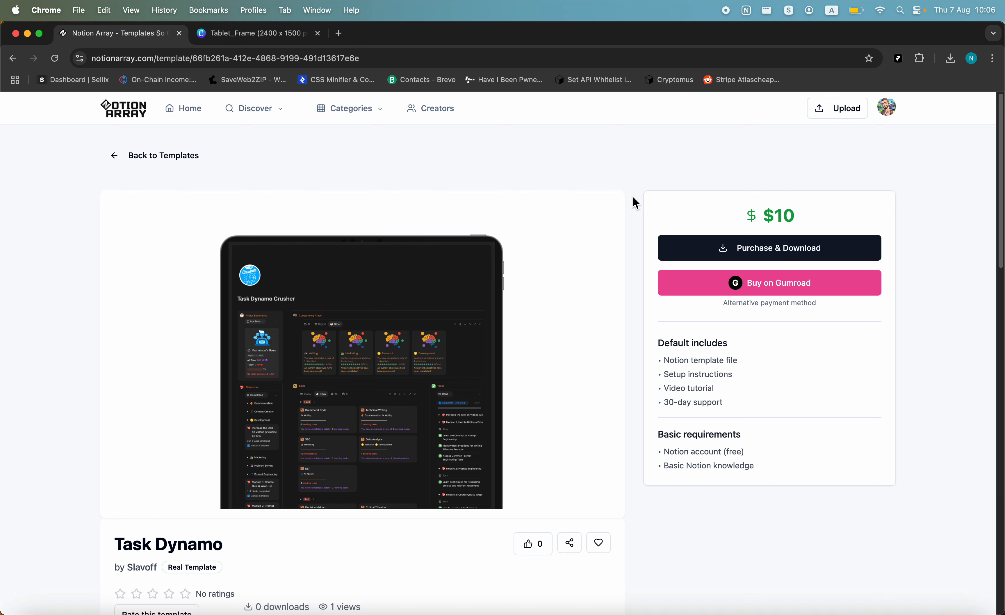
- Open the Template Upload Guidelines resource in the dashboard's Creator Library
{"action": "left_click", "coordinate": [884, 112]}
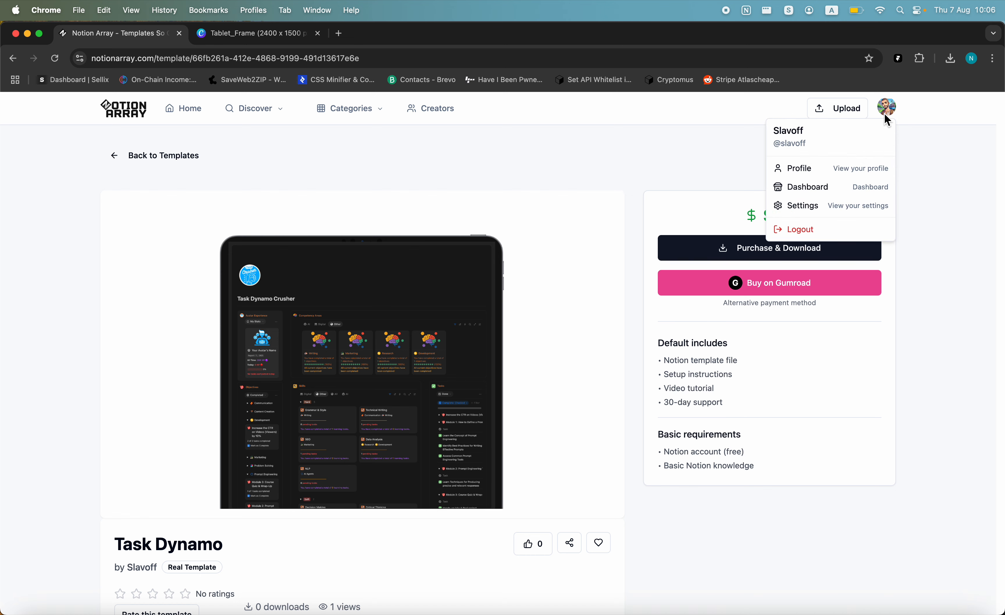
{"action": "left_click", "coordinate": [835, 188]}
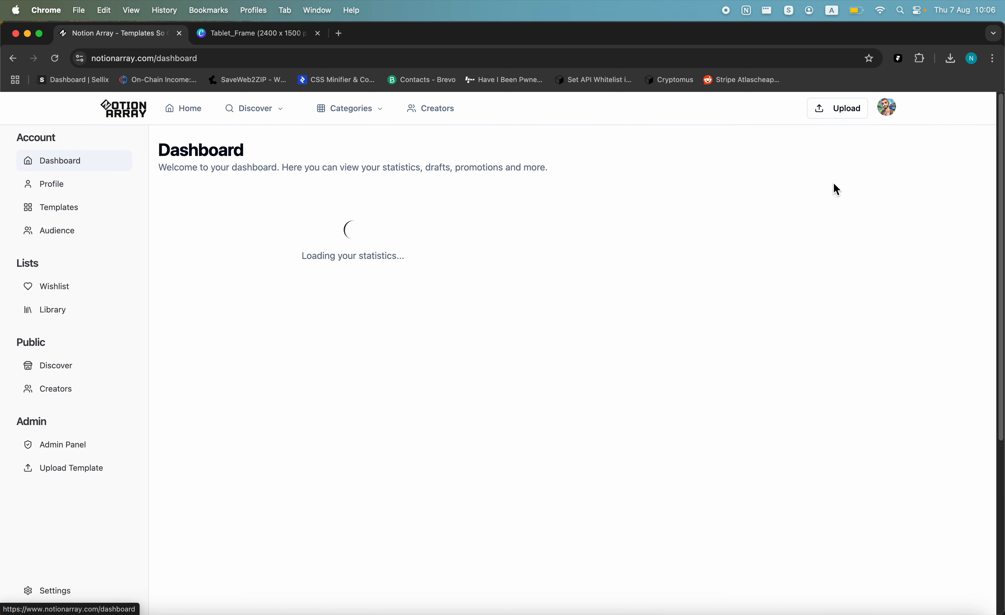
{"action": "left_click", "coordinate": [53, 314]}
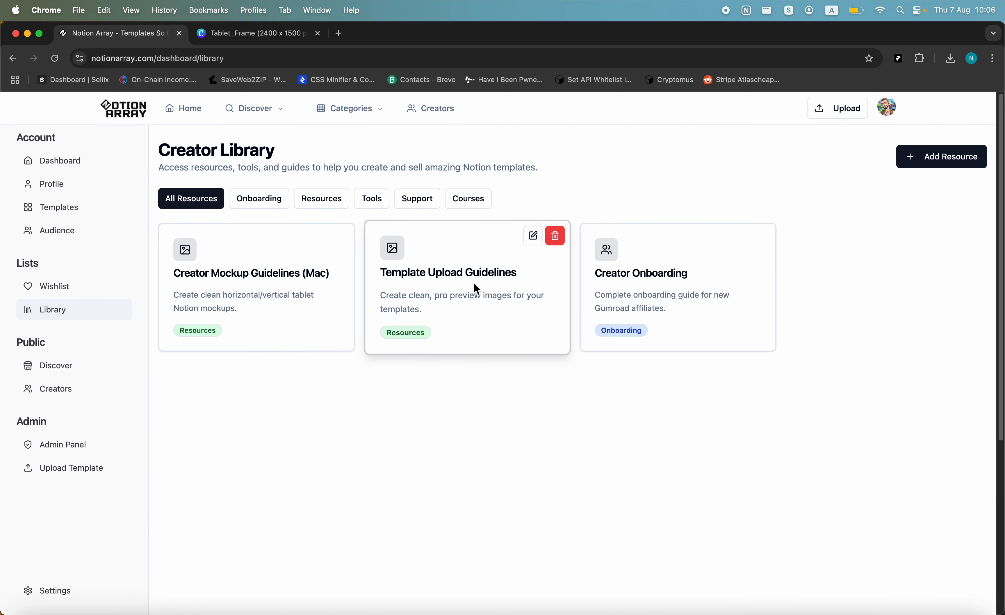
{"action": "left_click", "coordinate": [458, 282]}
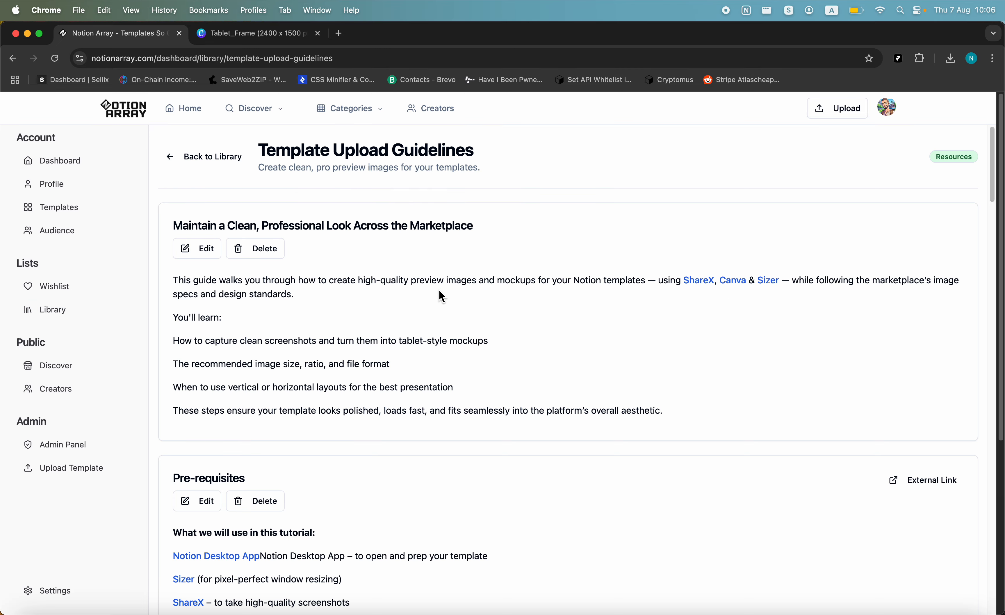
- Read through the Template Upload Guidelines, from the prerequisites and mockup steps to the final marketplace upload section
{"action": "scroll", "coordinate": [338, 306], "scroll_direction": "down", "scroll_amount": 5}
{"action": "scroll", "coordinate": [342, 308], "scroll_direction": "down", "scroll_amount": 8}
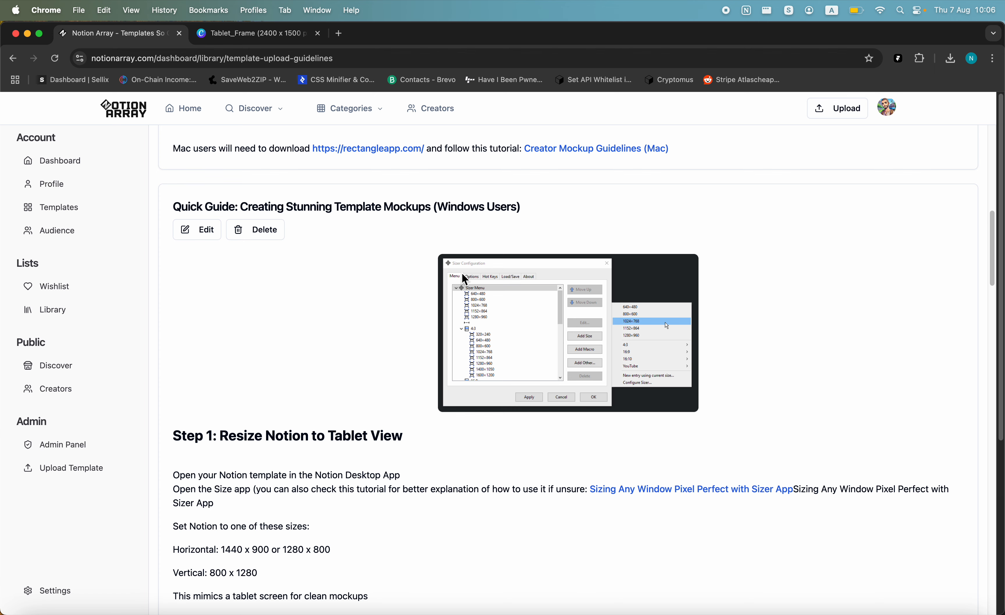
{"action": "scroll", "coordinate": [400, 309], "scroll_direction": "down", "scroll_amount": 1}
{"action": "scroll", "coordinate": [399, 309], "scroll_direction": "up", "scroll_amount": 5}
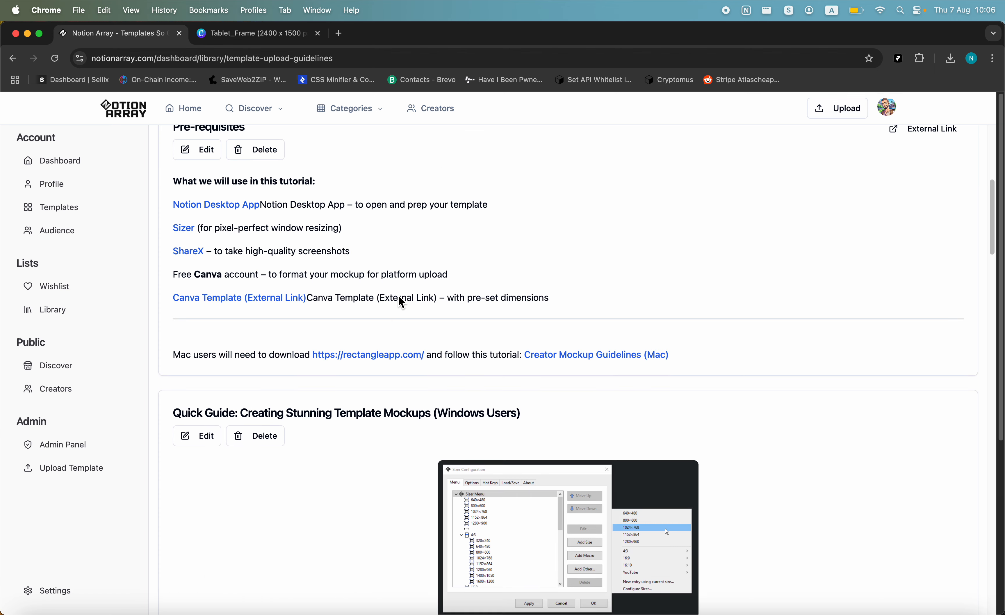
{"action": "left_click_drag", "start_coordinate": [169, 216], "coordinate": [565, 314]}
{"action": "left_click", "coordinate": [565, 314]}
{"action": "scroll", "coordinate": [566, 301], "scroll_direction": "up", "scroll_amount": 8}
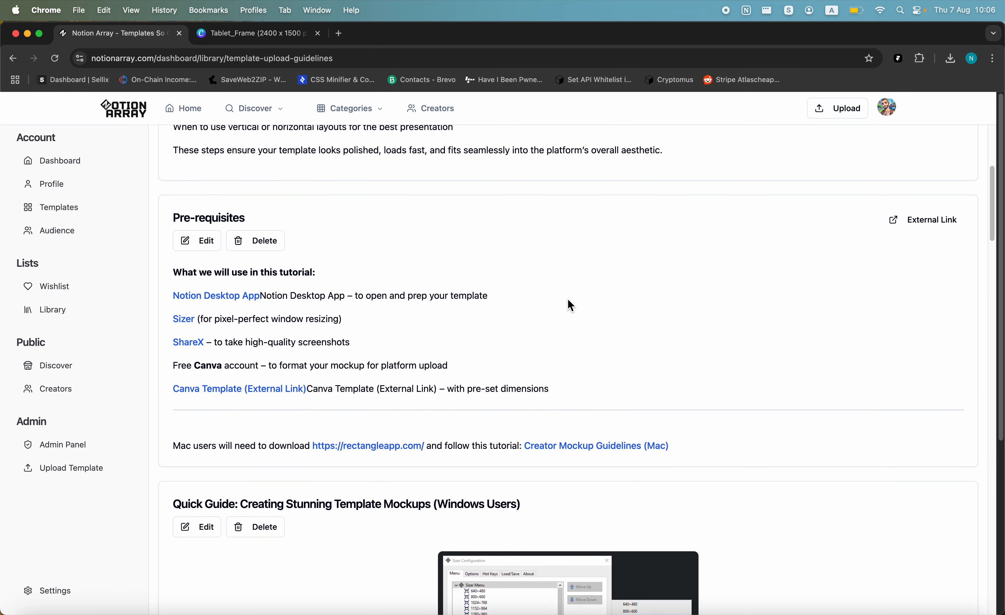
{"action": "scroll", "coordinate": [568, 298], "scroll_direction": "down", "scroll_amount": 13}
{"action": "scroll", "coordinate": [568, 299], "scroll_direction": "down", "scroll_amount": 20}
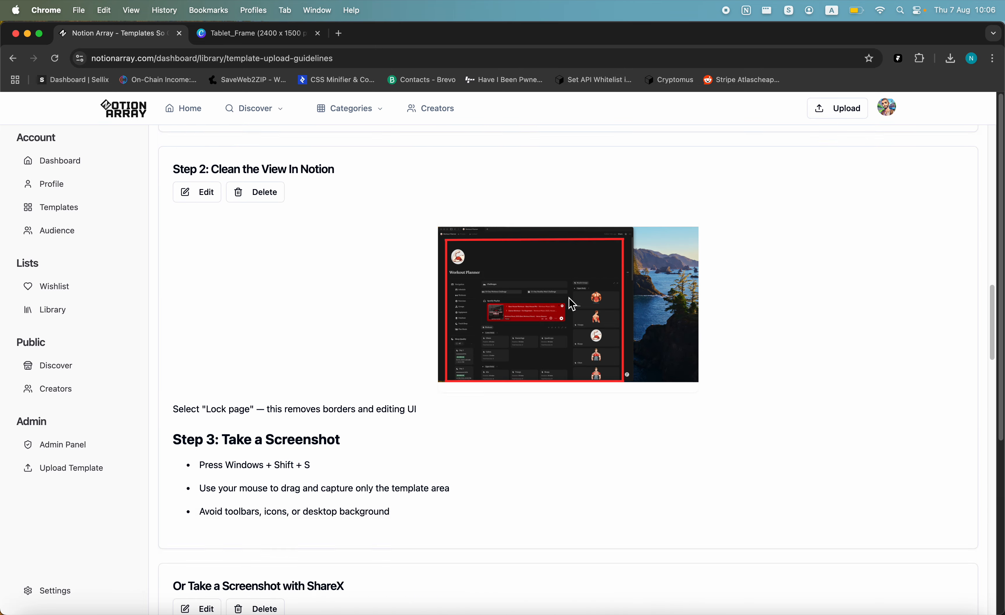
{"action": "scroll", "coordinate": [292, 243], "scroll_direction": "down", "scroll_amount": 20}
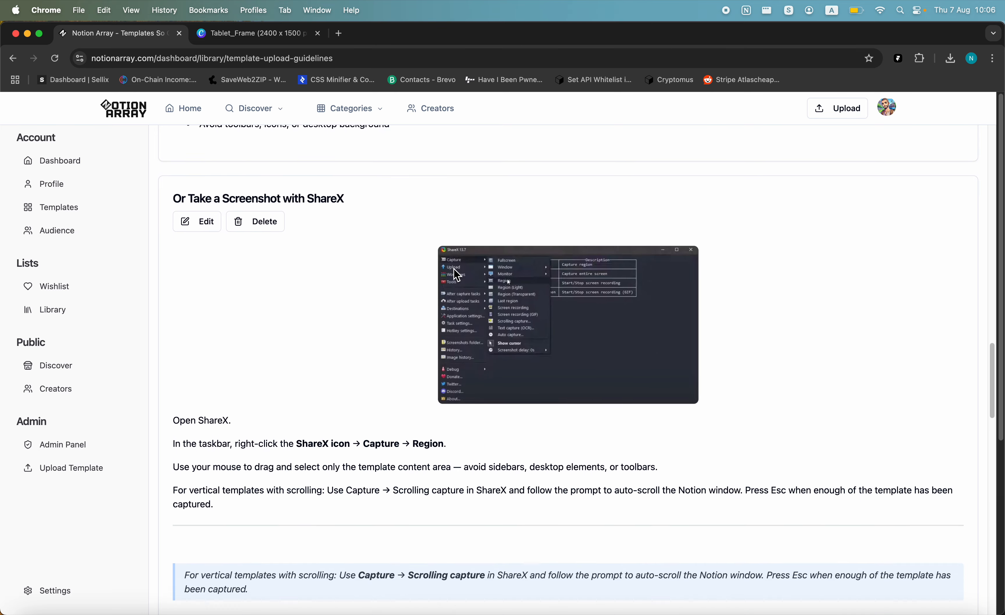
{"action": "scroll", "coordinate": [516, 279], "scroll_direction": "down", "scroll_amount": 20}
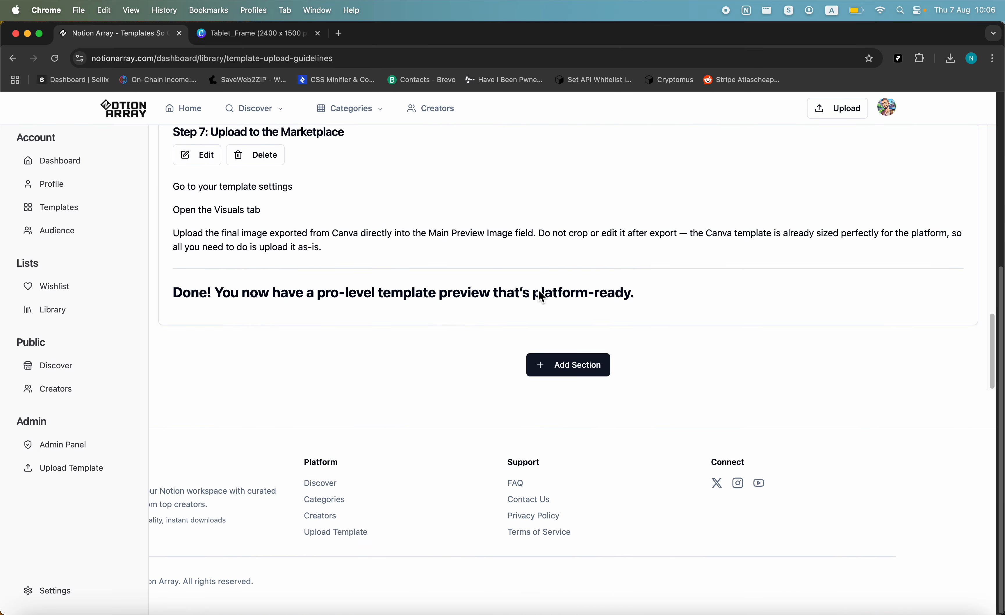
{"action": "scroll", "coordinate": [538, 289], "scroll_direction": "up", "scroll_amount": 20}
{"action": "scroll", "coordinate": [543, 288], "scroll_direction": "up", "scroll_amount": 10}
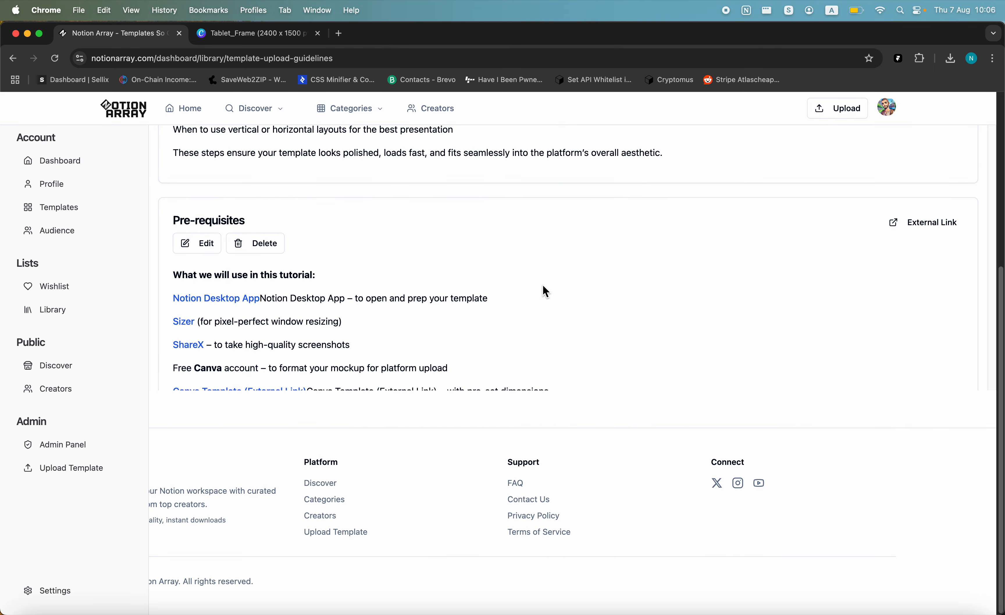
{"action": "scroll", "coordinate": [541, 285], "scroll_direction": "up", "scroll_amount": 5}
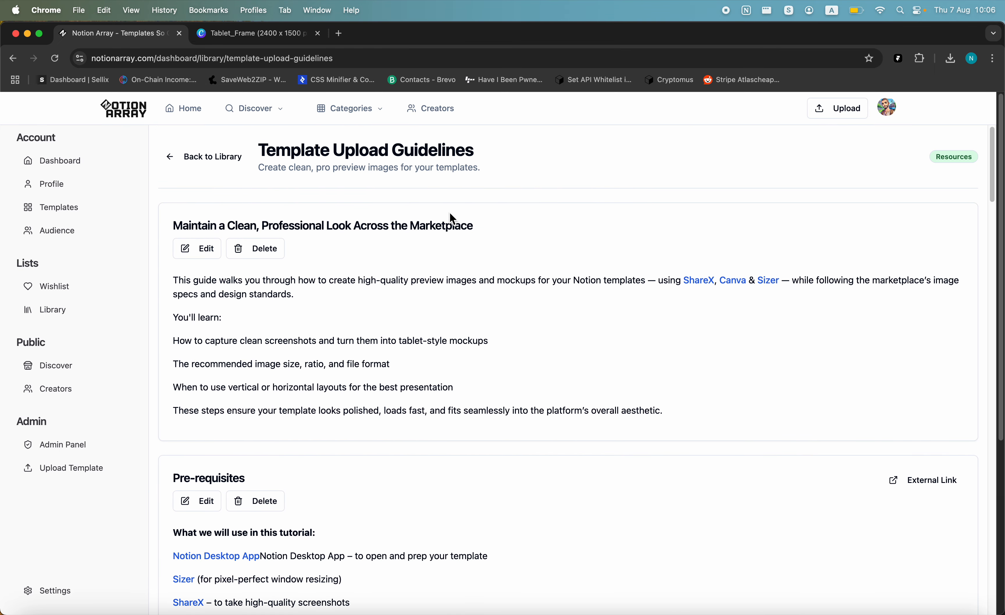